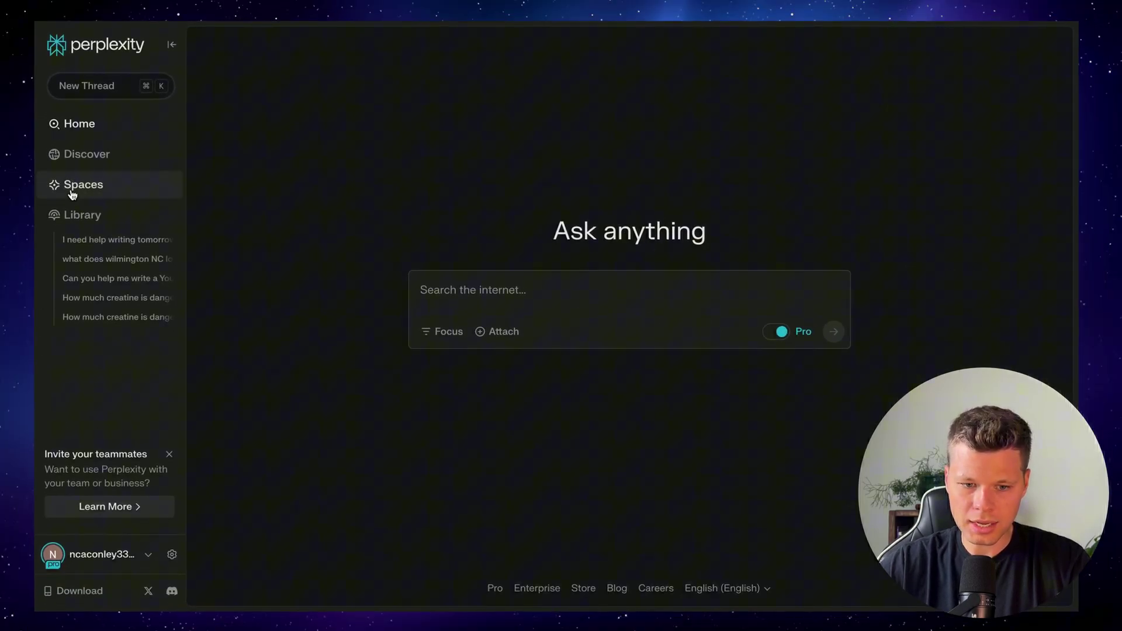
Step: Open the Spaces overview listing the existing My Spaces entries
{"action": "left_click", "coordinate": [73, 193]}
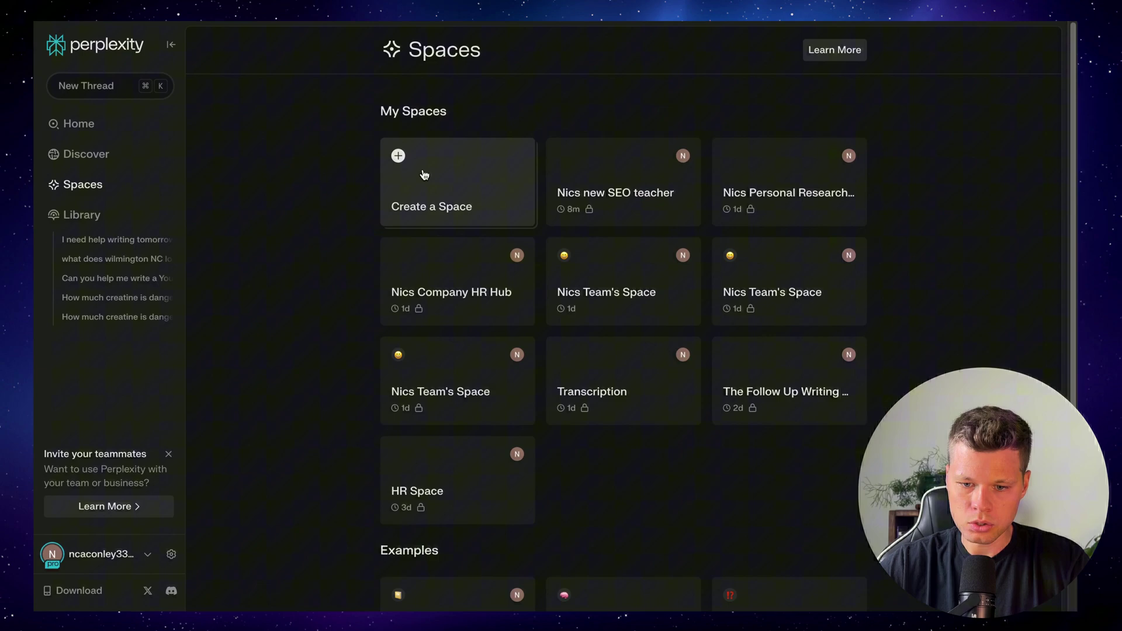
Step: Start a new space and title it as the owner's Personal YT Idea Assistant
{"action": "left_click", "coordinate": [423, 172]}
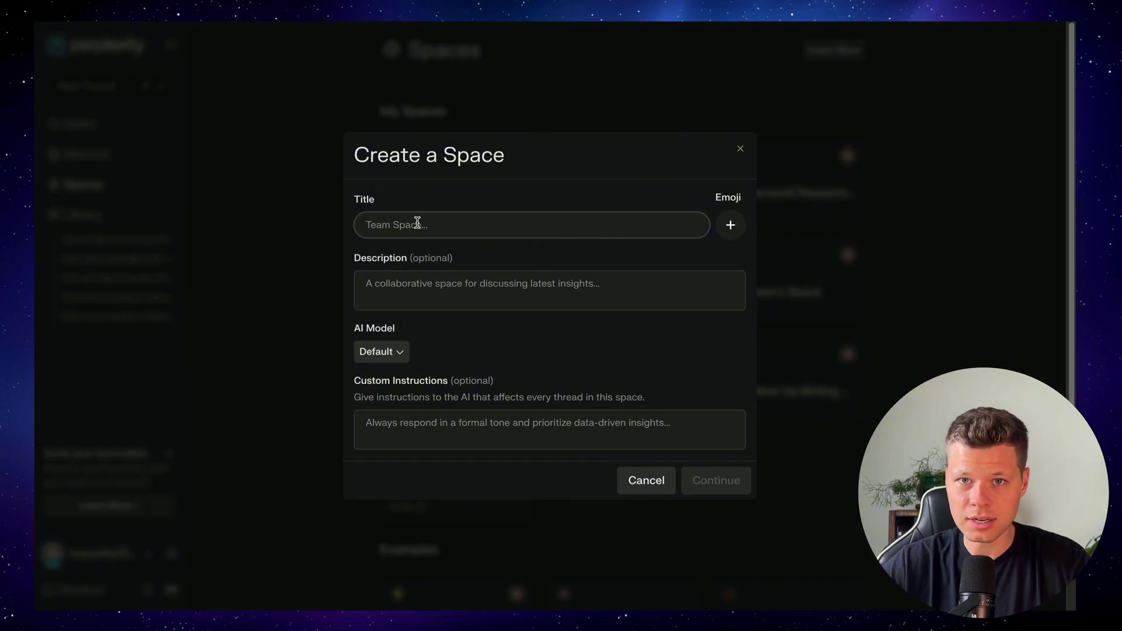
{"action": "type", "text": "Nic"}
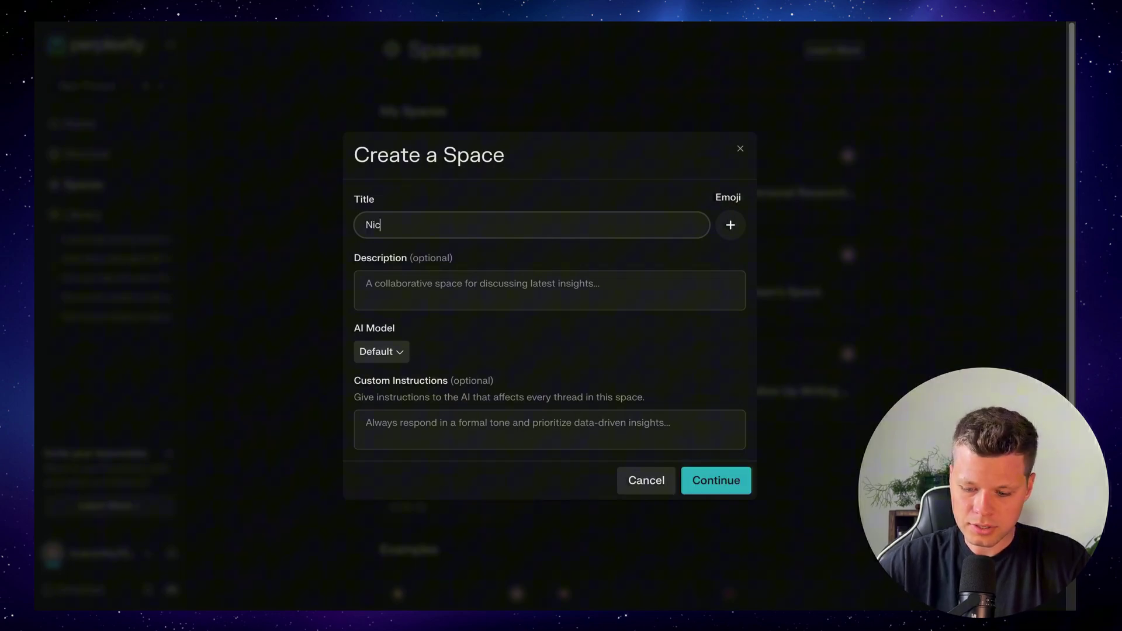
{"action": "type", "text": "s Personal YT I"}
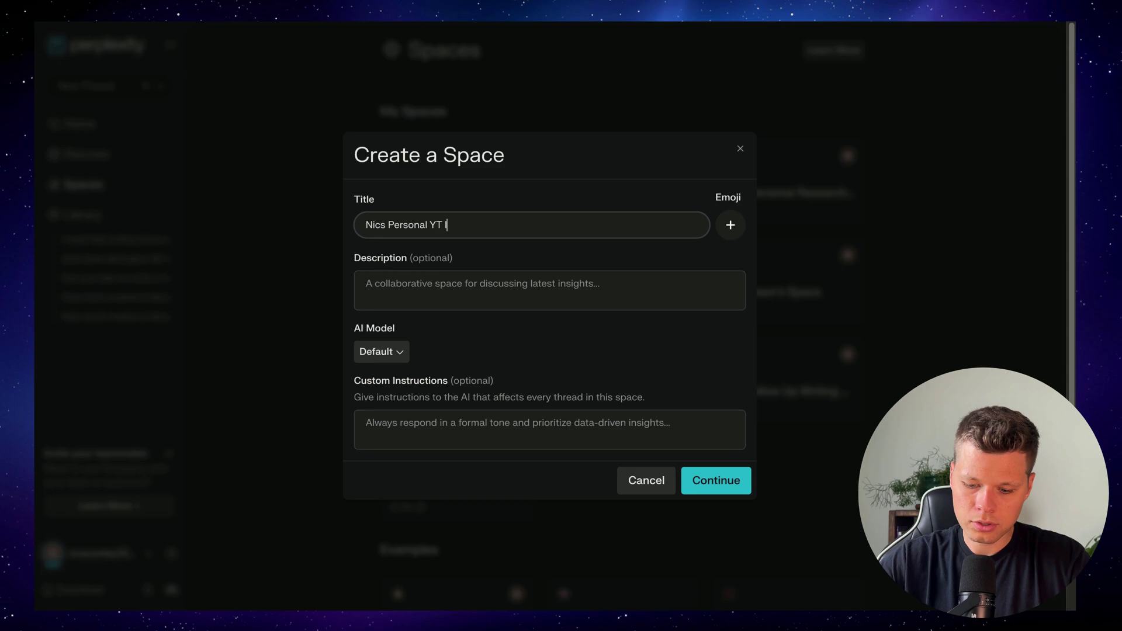
{"action": "type", "text": "dea Assistant"}
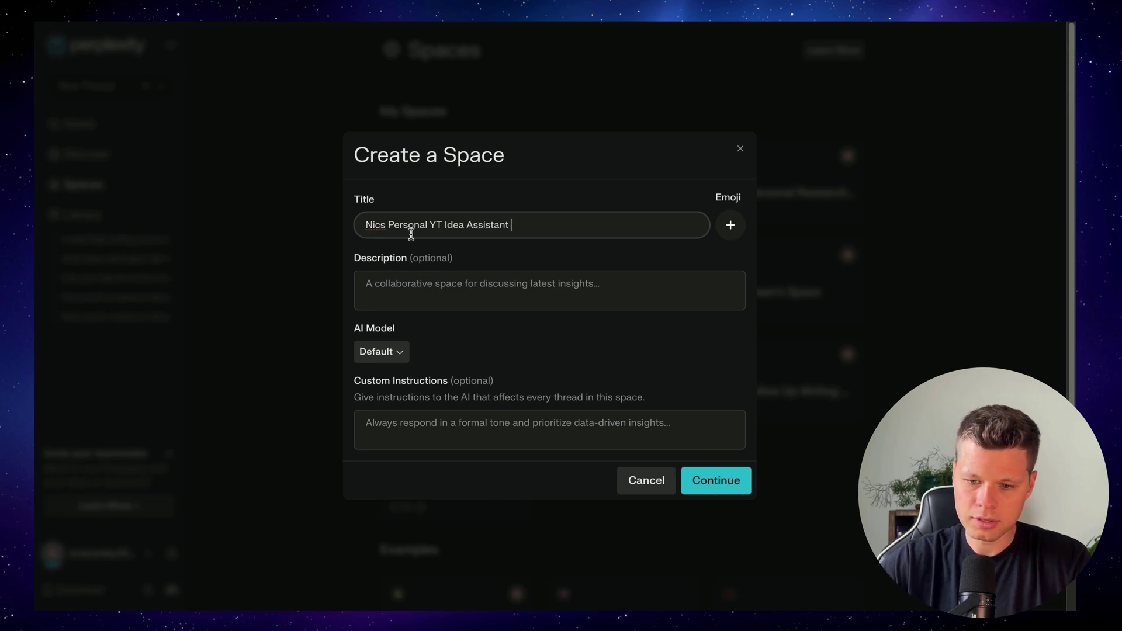
Step: Set the space's model to Claude 3.5 Sonnet and paste the YouTube-strategist custom instructions
{"action": "left_click", "coordinate": [519, 301]}
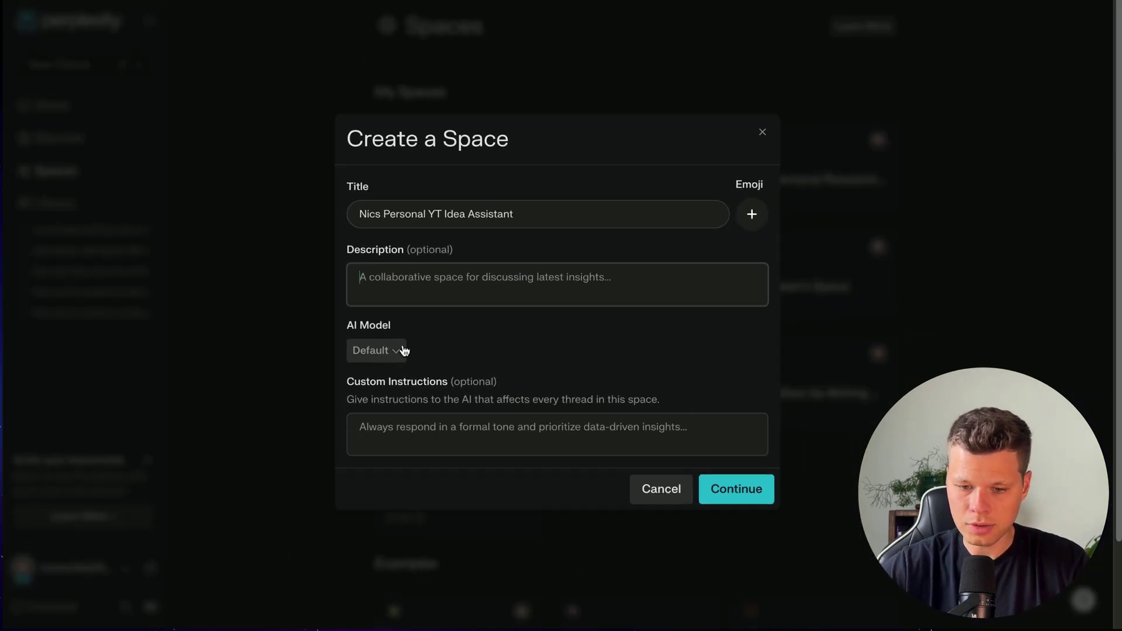
{"action": "left_click", "coordinate": [404, 351]}
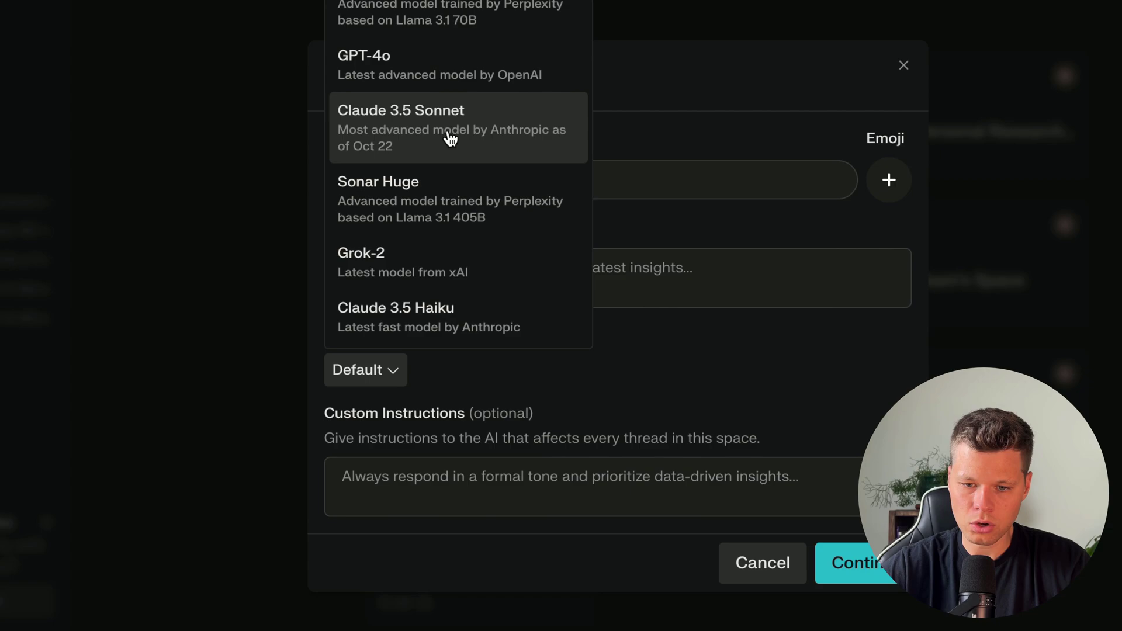
{"action": "left_click", "coordinate": [445, 139]}
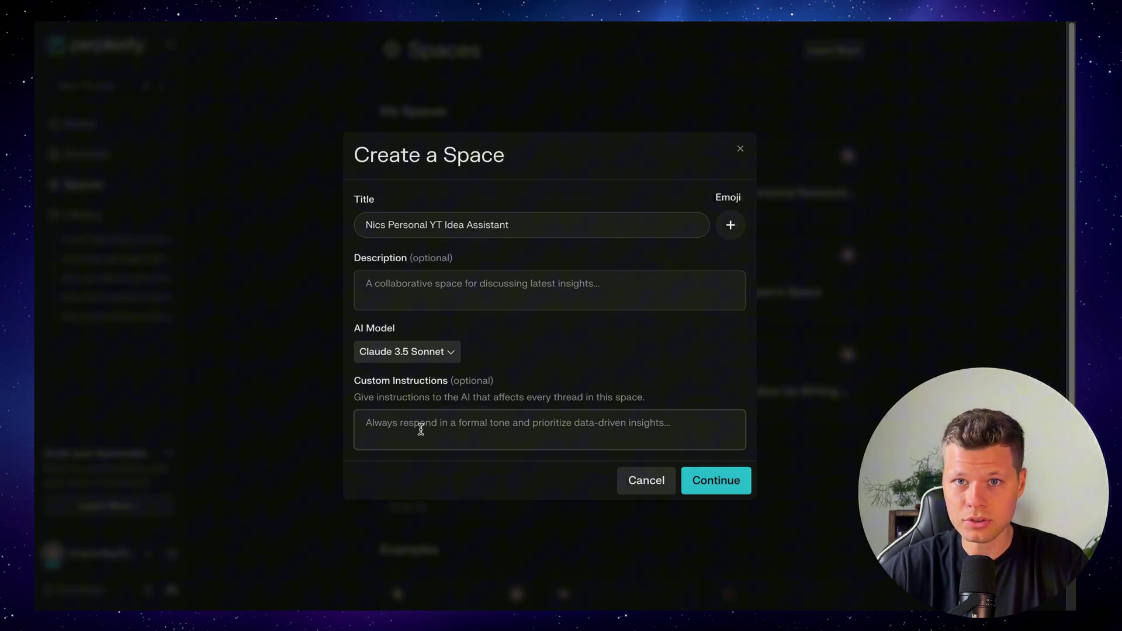
{"action": "type", "text": "You are to become my expert youtube strategist to help me find new ideas to make videos about. The main topics I cover are AI, marketing and business. My youtube channel is https://www.youtube.com/@niconley .  When i ask you a question, please search through my youtube channel to reference it when coming up with new ideas."}
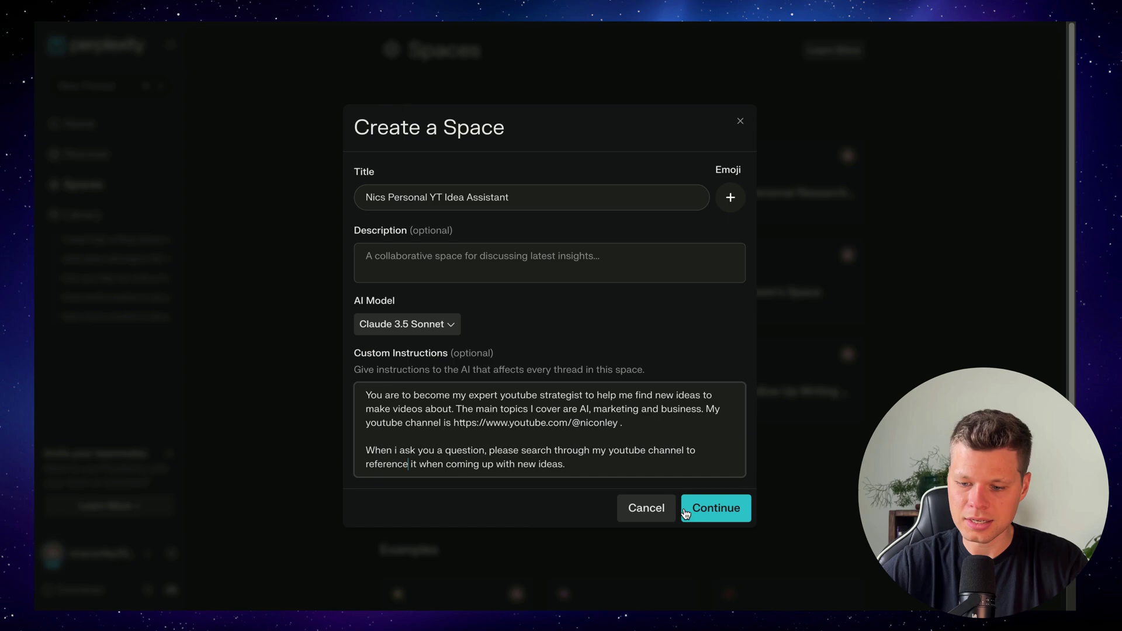
Step: Save the space and ask its first thread for AI video ideas based on the YouTube channel
{"action": "left_click", "coordinate": [714, 508]}
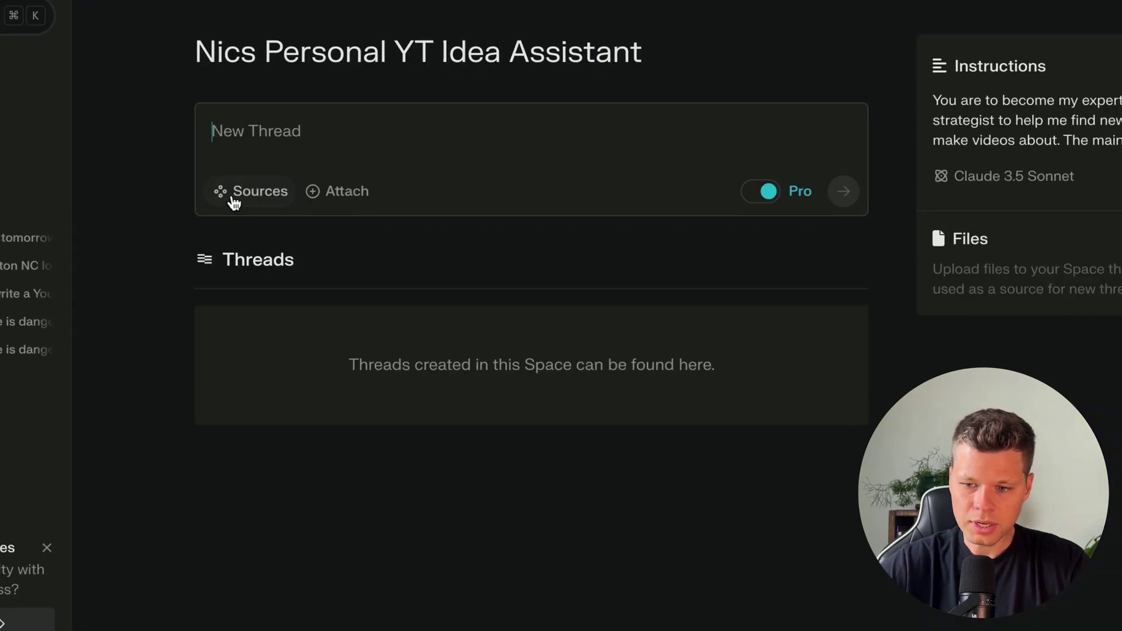
{"action": "left_click", "coordinate": [313, 208]}
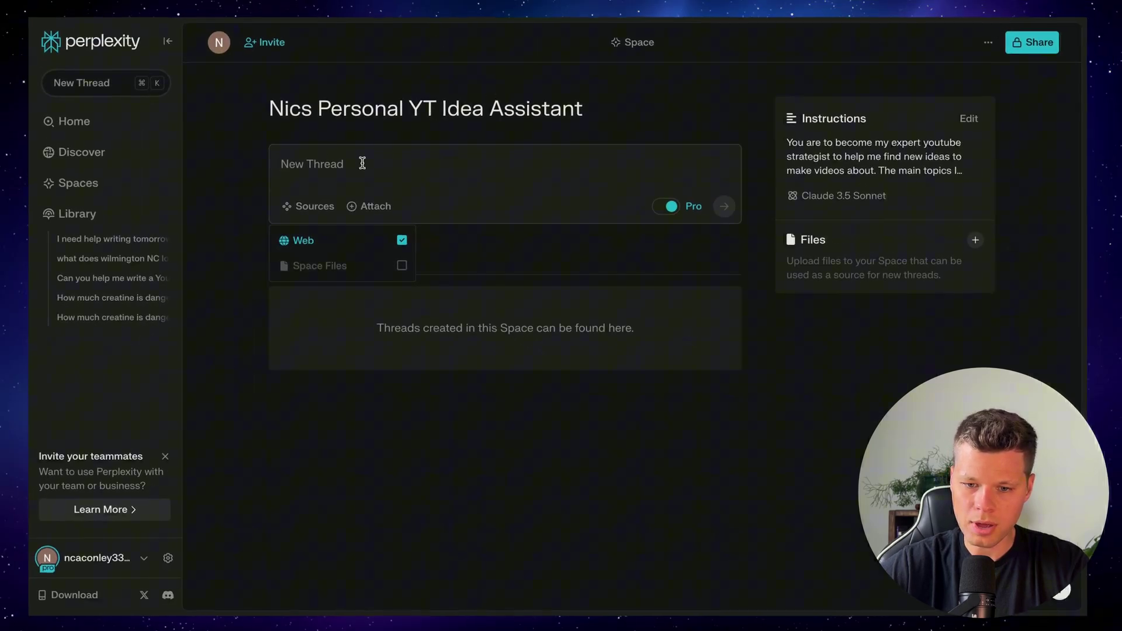
{"action": "left_click", "coordinate": [362, 163]}
{"action": "type", "text": "Im lo"}
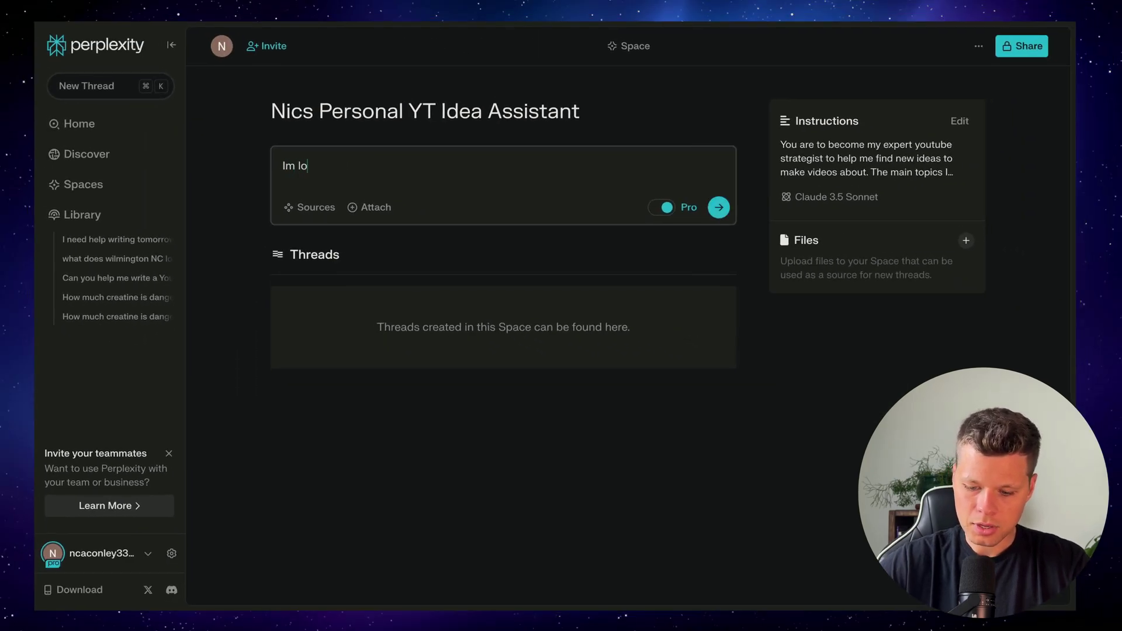
{"action": "type", "text": "oking for new video"}
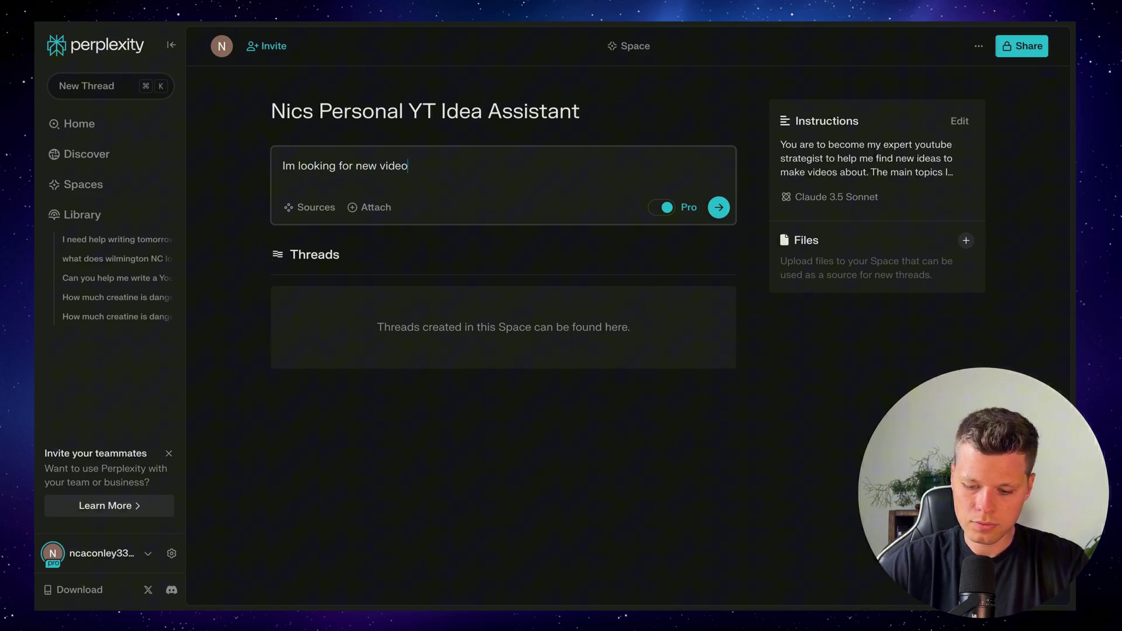
{"action": "type", "text": " ideas i can make"}
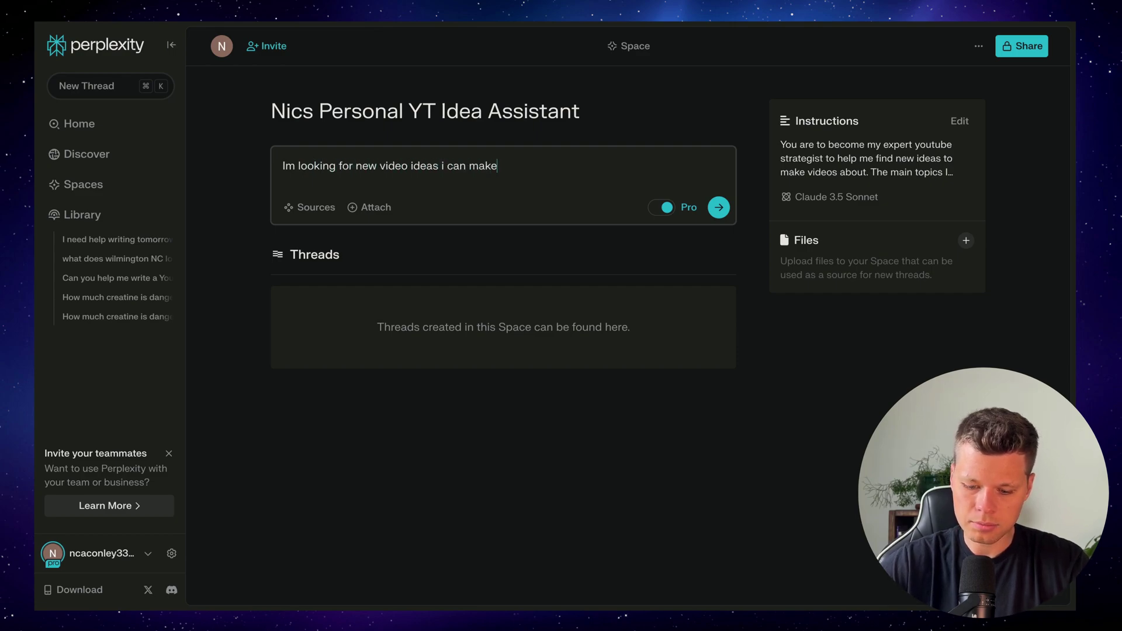
{"action": "type", "text": " about AI. Based on"}
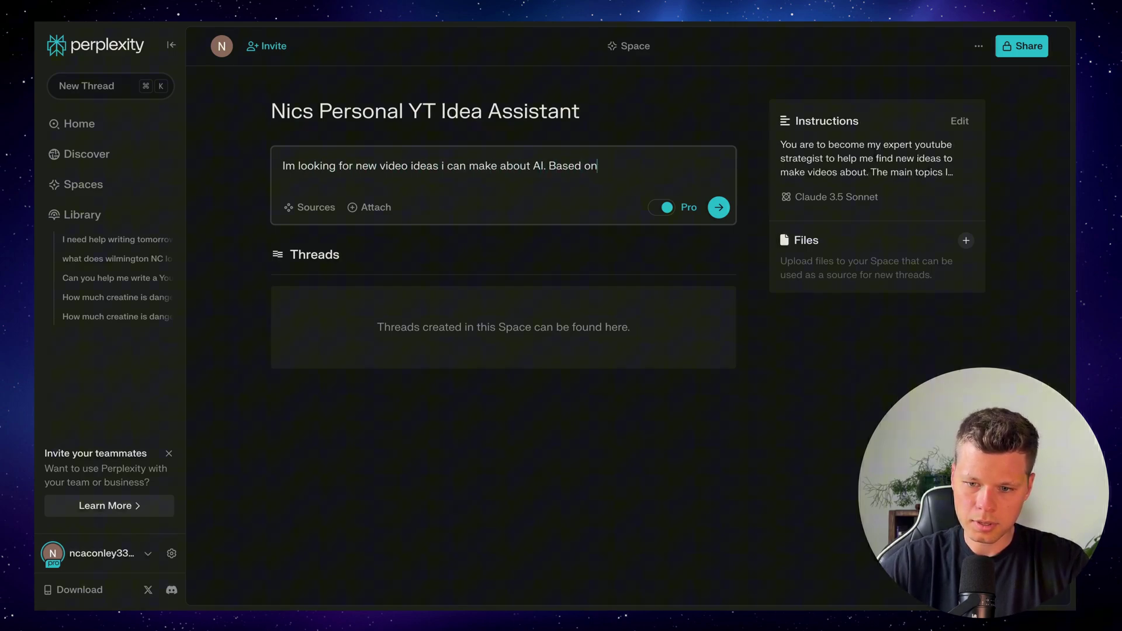
{"action": "type", "text": " my youtube chann"}
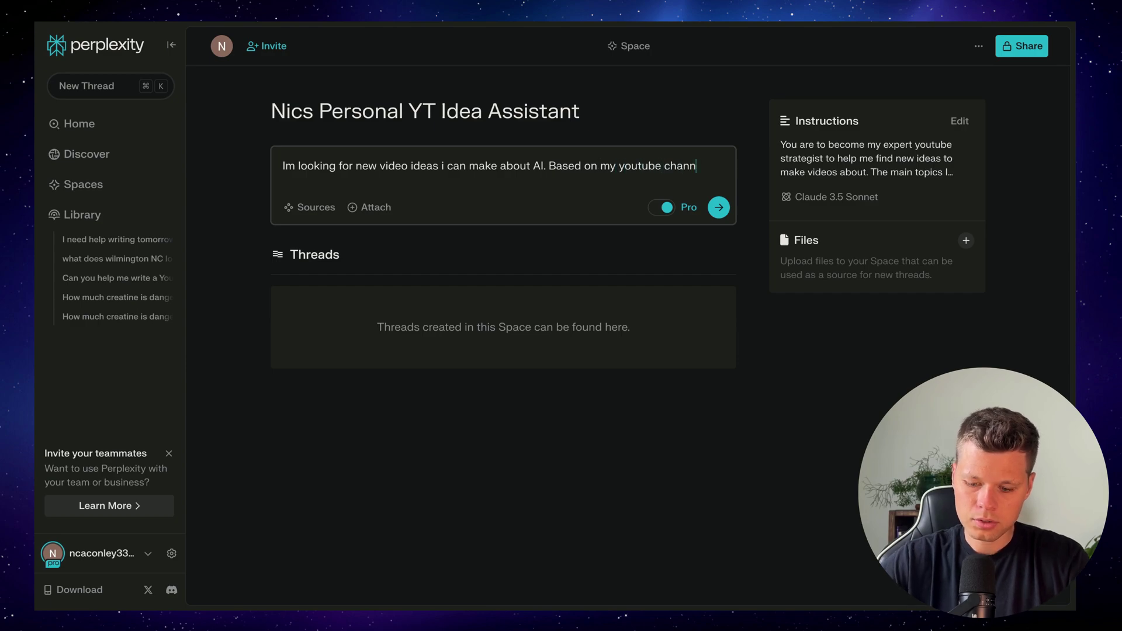
{"action": "type", "text": "el, can you come up wit"}
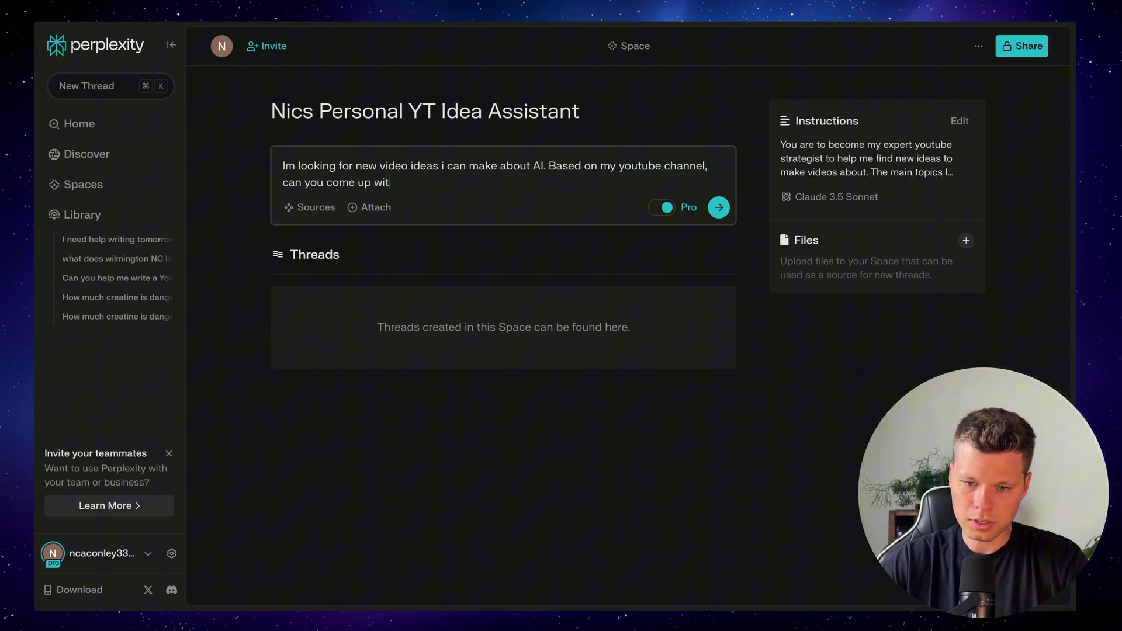
{"action": "type", "text": "h some ideas?"}
{"action": "key", "text": "Return"}
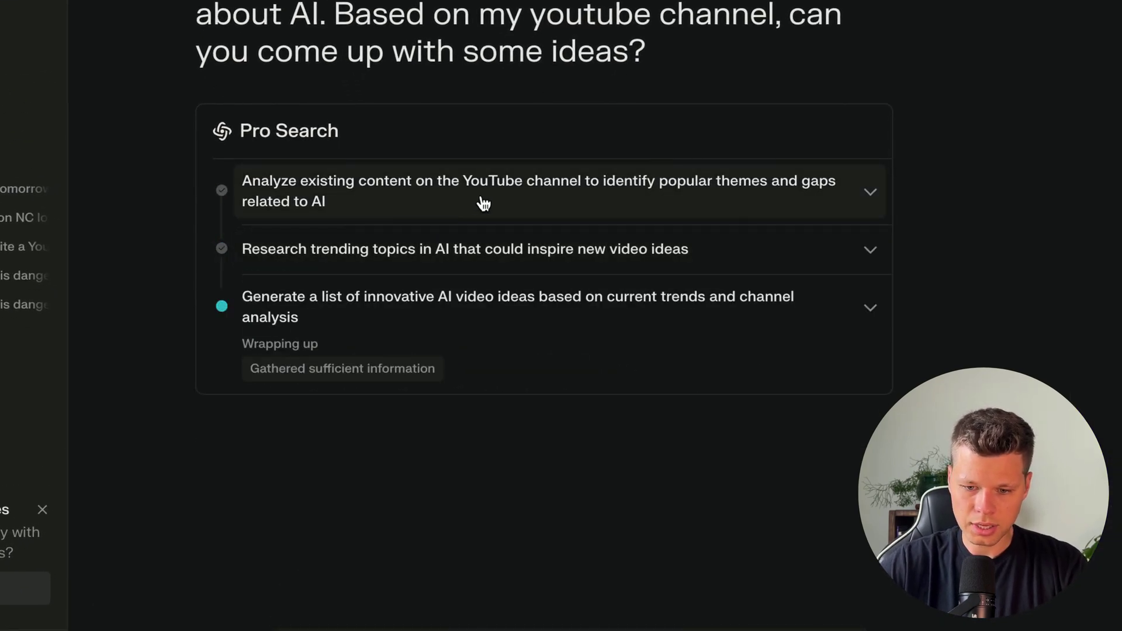
Step: Scroll through the Pro Search progress and answer for the AI video-ideas thread
{"action": "scroll", "coordinate": [469, 206], "scroll_direction": "down", "scroll_amount": 2}
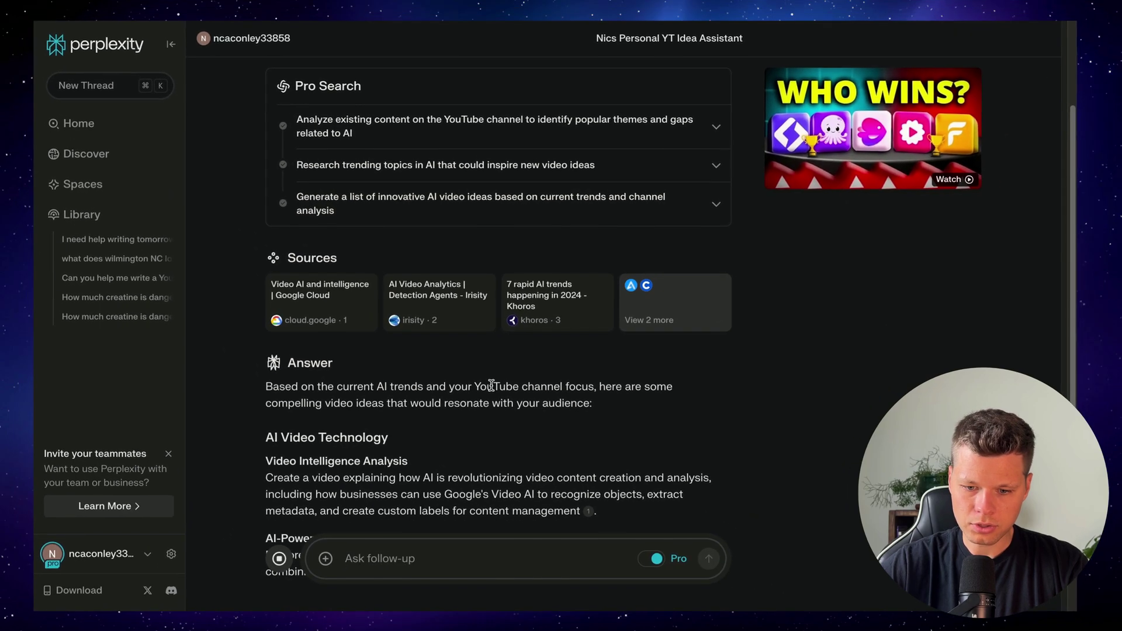
{"action": "scroll", "coordinate": [528, 526], "scroll_direction": "down", "scroll_amount": 1}
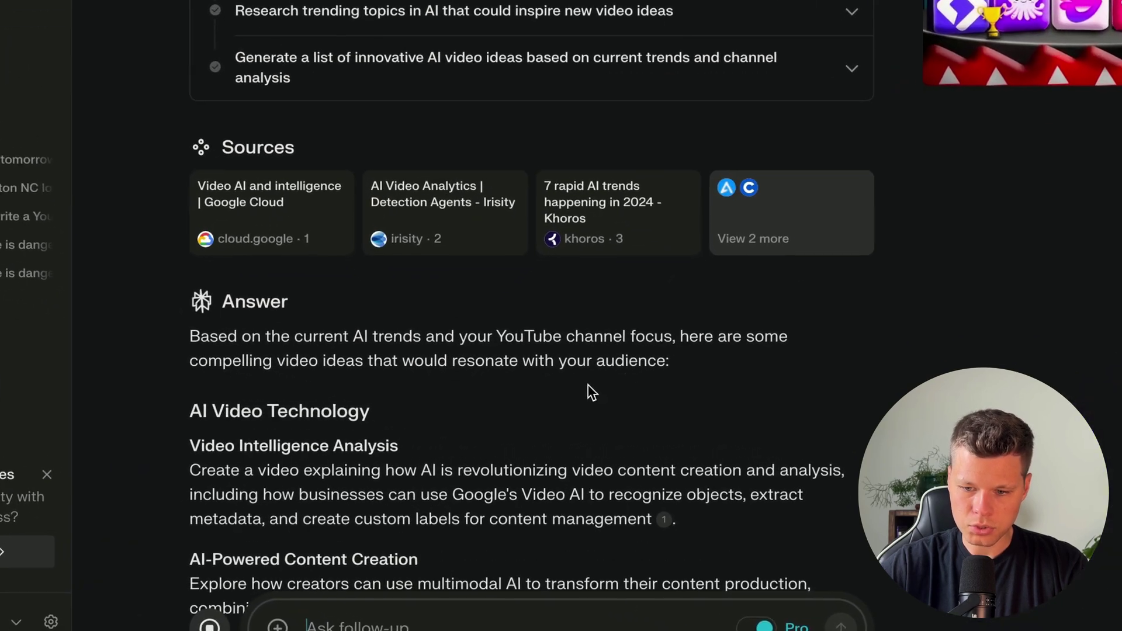
{"action": "scroll", "coordinate": [536, 397], "scroll_direction": "down", "scroll_amount": 3}
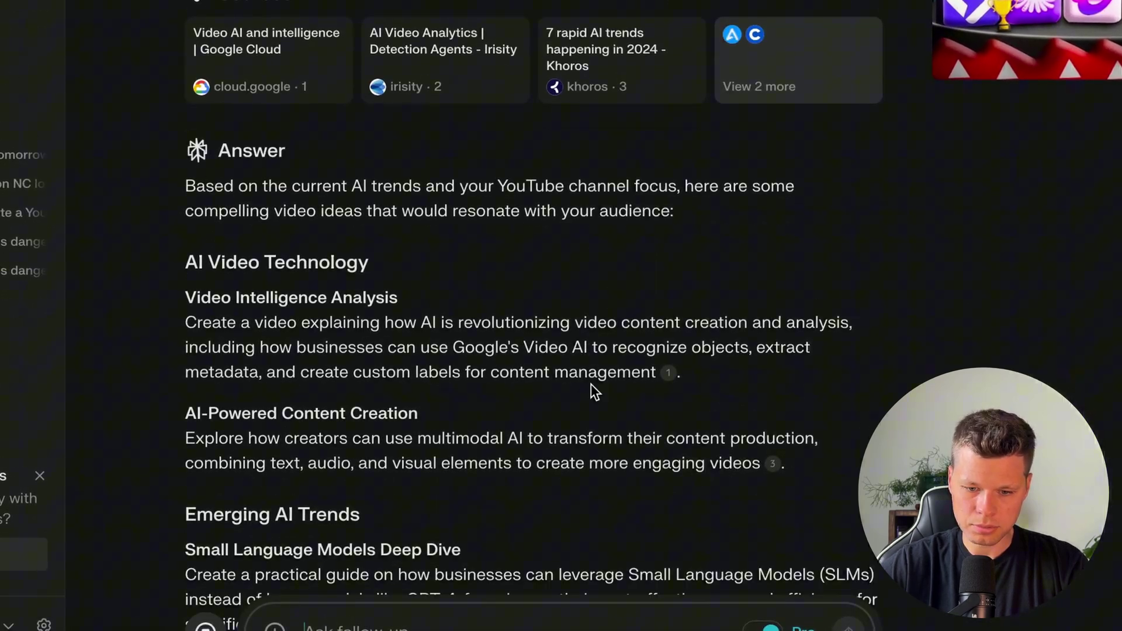
{"action": "scroll", "coordinate": [377, 294], "scroll_direction": "down", "scroll_amount": 2}
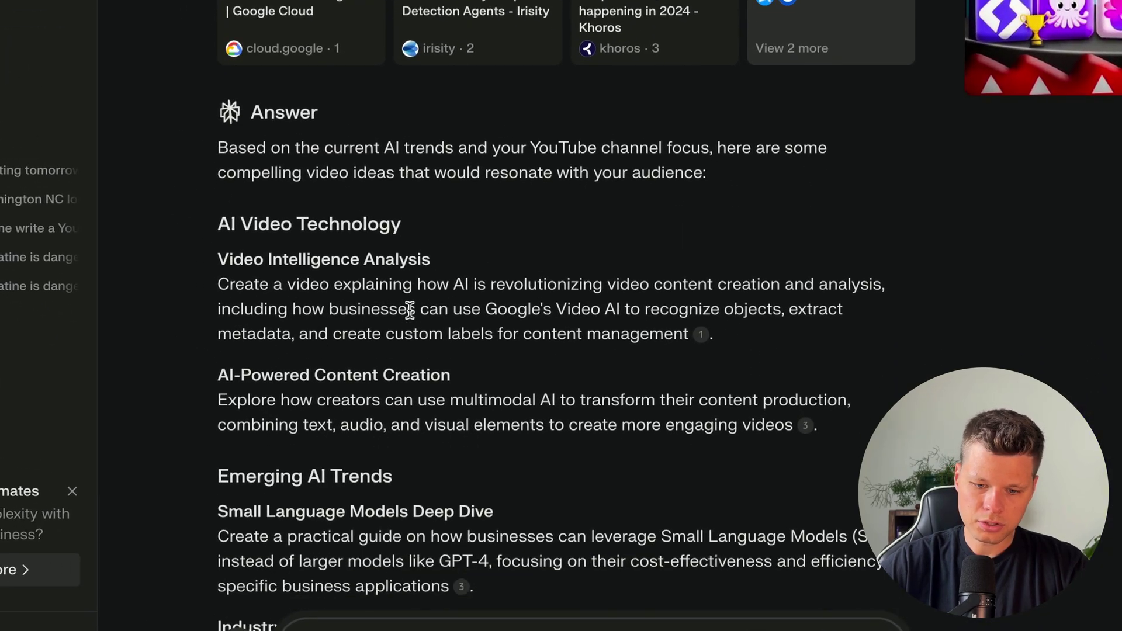
{"action": "scroll", "coordinate": [410, 310], "scroll_direction": "down", "scroll_amount": 3}
{"action": "scroll", "coordinate": [361, 372], "scroll_direction": "down", "scroll_amount": 1}
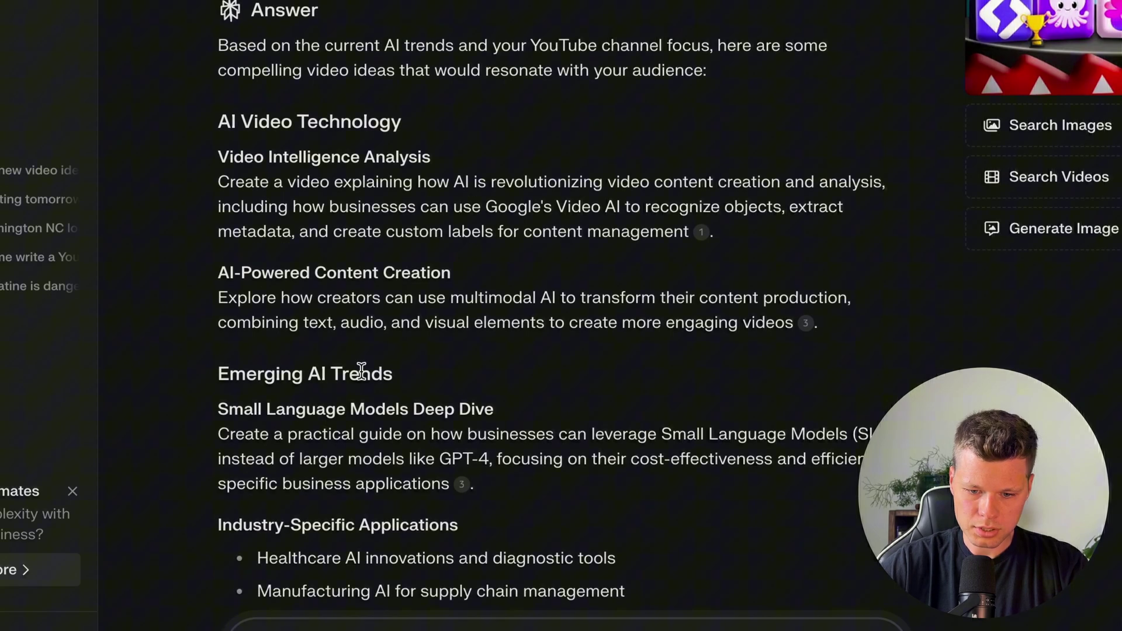
{"action": "scroll", "coordinate": [453, 315], "scroll_direction": "down", "scroll_amount": 4}
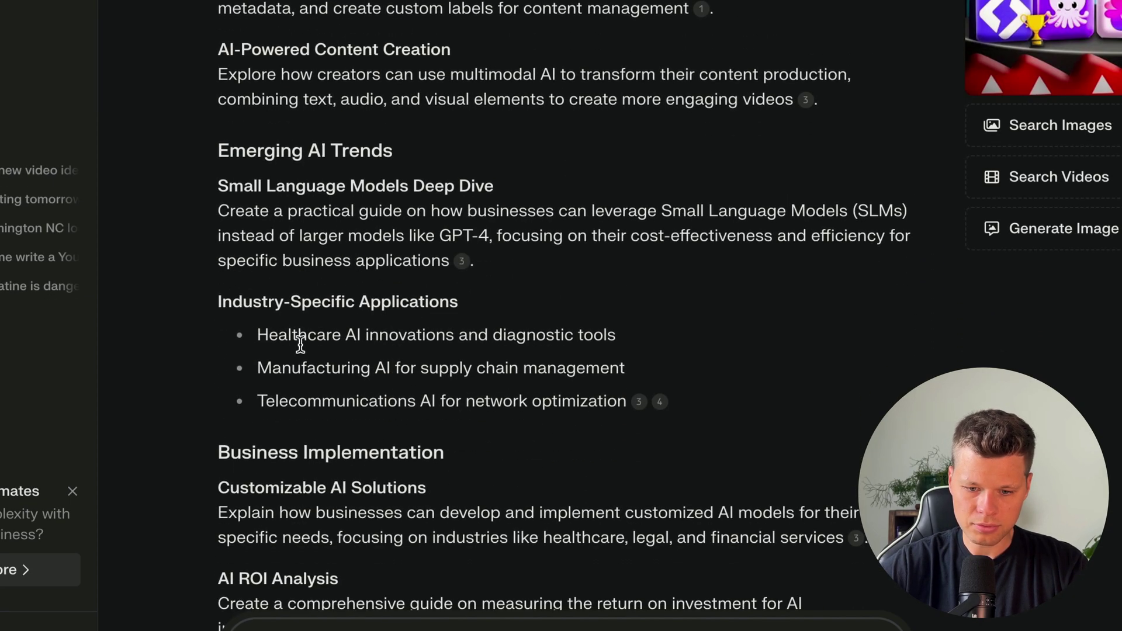
{"action": "left_click_drag", "start_coordinate": [269, 336], "coordinate": [514, 336]}
{"action": "scroll", "coordinate": [509, 336], "scroll_direction": "down", "scroll_amount": 5}
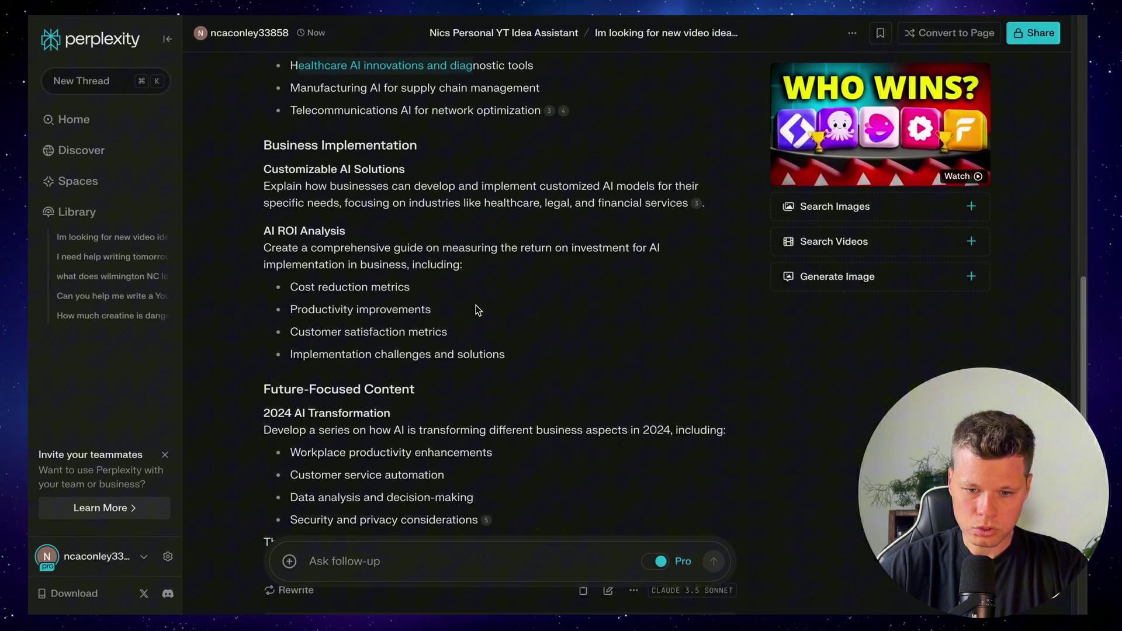
{"action": "scroll", "coordinate": [476, 309], "scroll_direction": "down", "scroll_amount": 5}
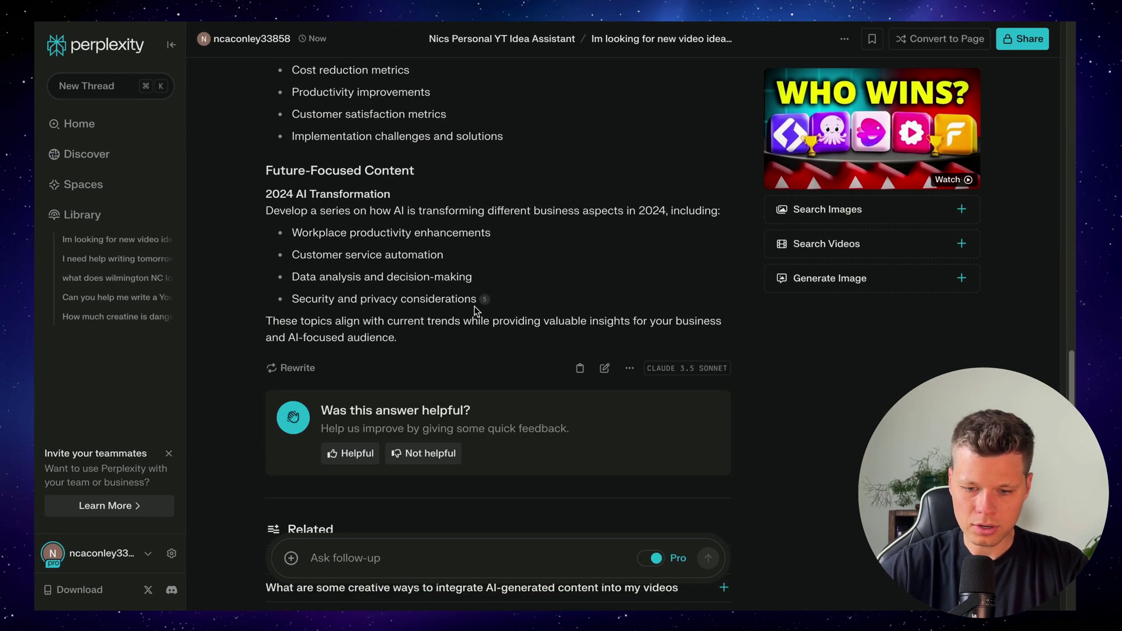
{"action": "scroll", "coordinate": [476, 311], "scroll_direction": "down", "scroll_amount": 2}
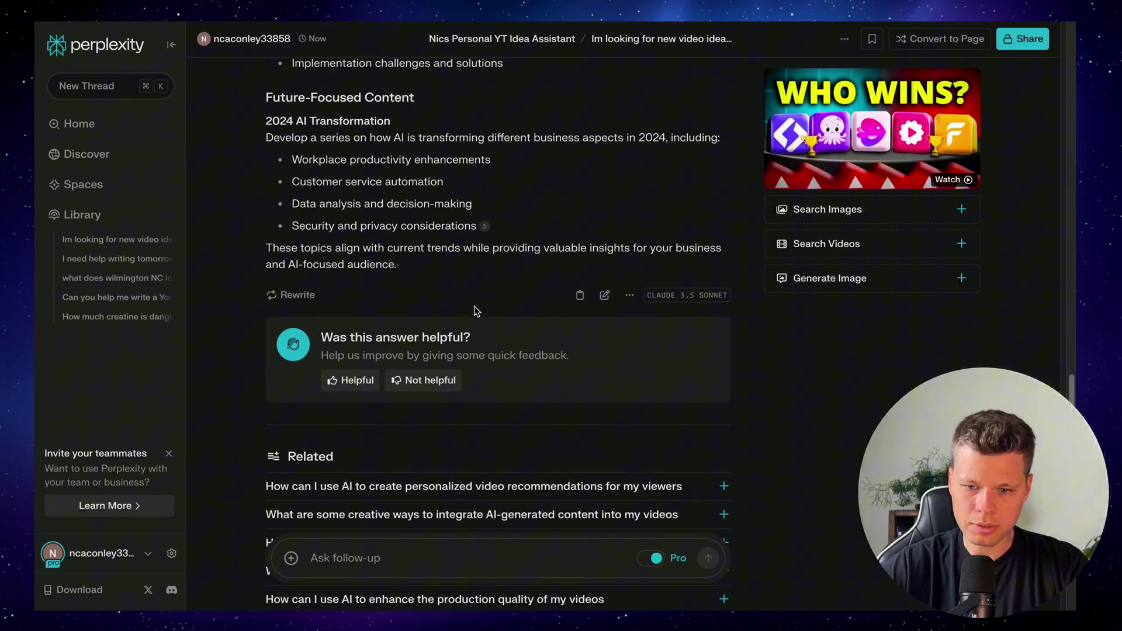
{"action": "scroll", "coordinate": [477, 311], "scroll_direction": "up", "scroll_amount": 5}
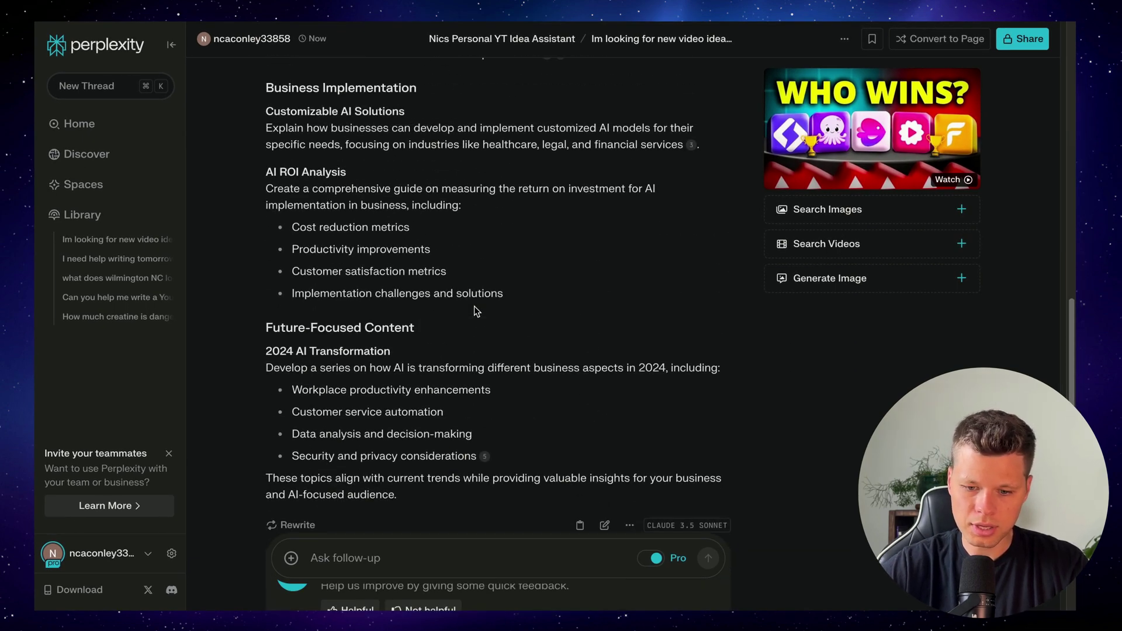
{"action": "scroll", "coordinate": [476, 311], "scroll_direction": "up", "scroll_amount": 3}
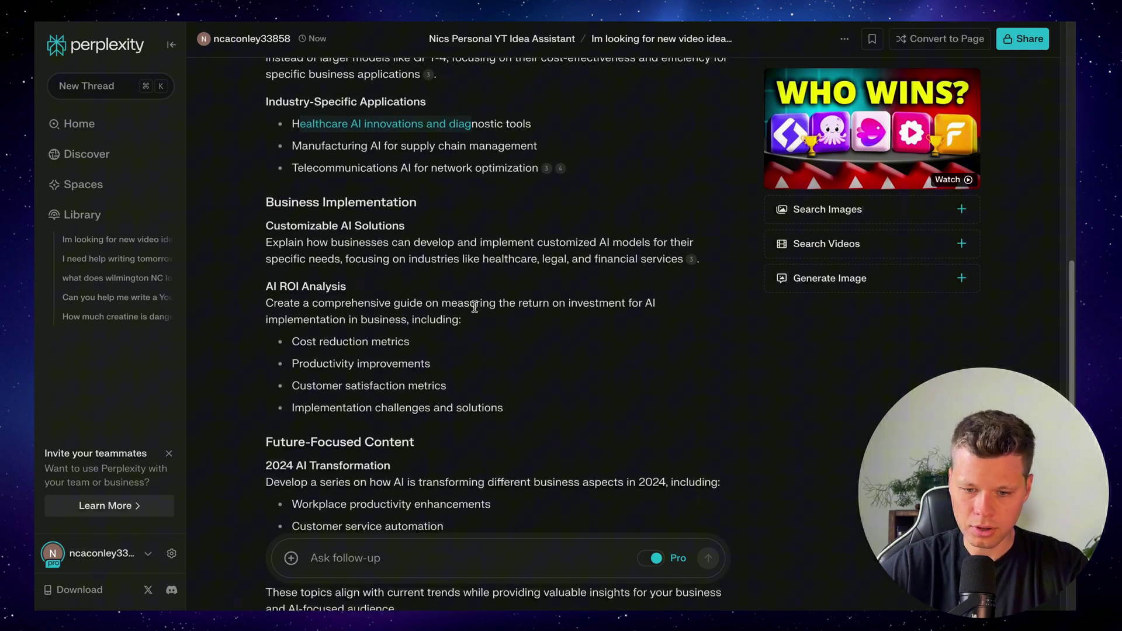
{"action": "scroll", "coordinate": [475, 306], "scroll_direction": "up", "scroll_amount": 5}
{"action": "scroll", "coordinate": [474, 310], "scroll_direction": "up", "scroll_amount": 6}
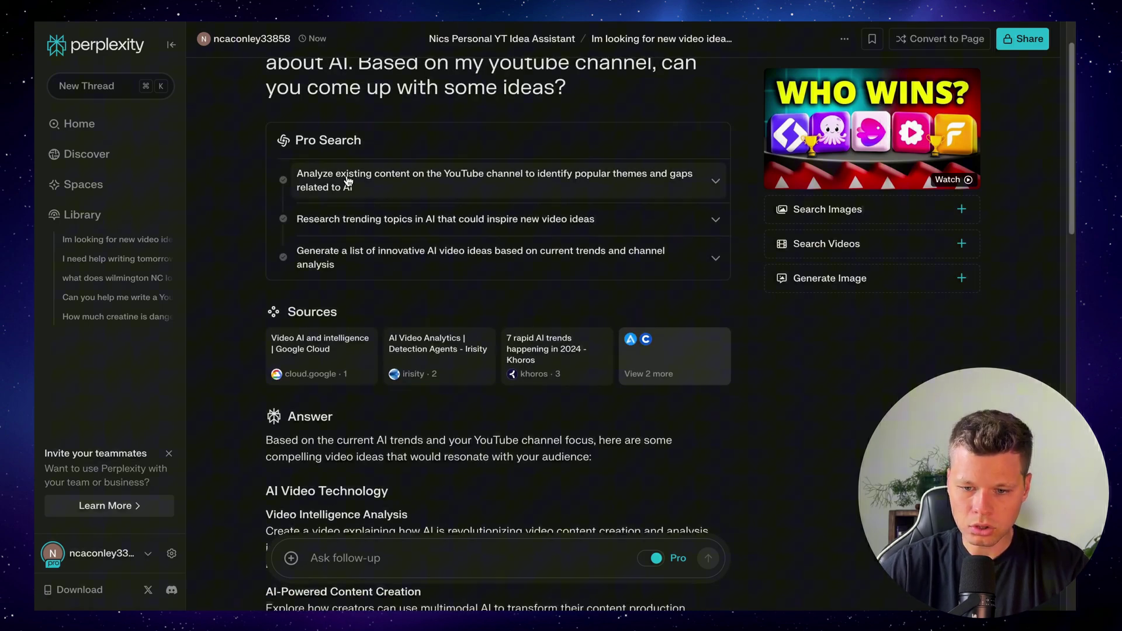
Step: Expand the Analyze, Research trending topics and Generate list steps to review their searches and sources
{"action": "left_click", "coordinate": [349, 181]}
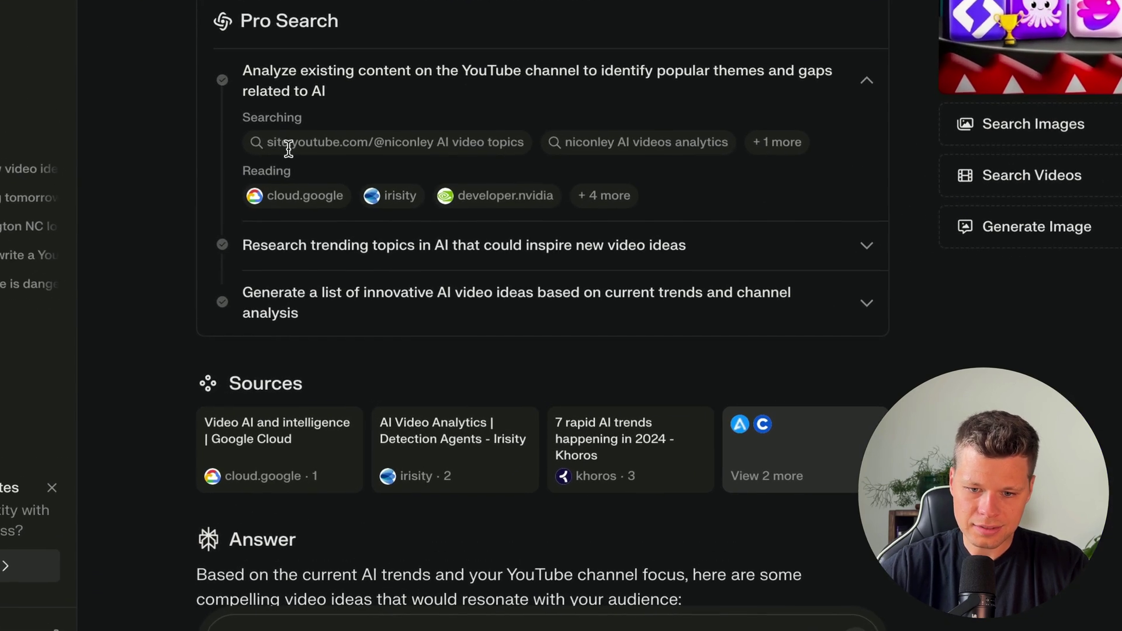
{"action": "left_click_drag", "start_coordinate": [328, 222], "coordinate": [516, 198]}
{"action": "left_click", "coordinate": [421, 177]}
{"action": "scroll", "coordinate": [479, 170], "scroll_direction": "down", "scroll_amount": 1}
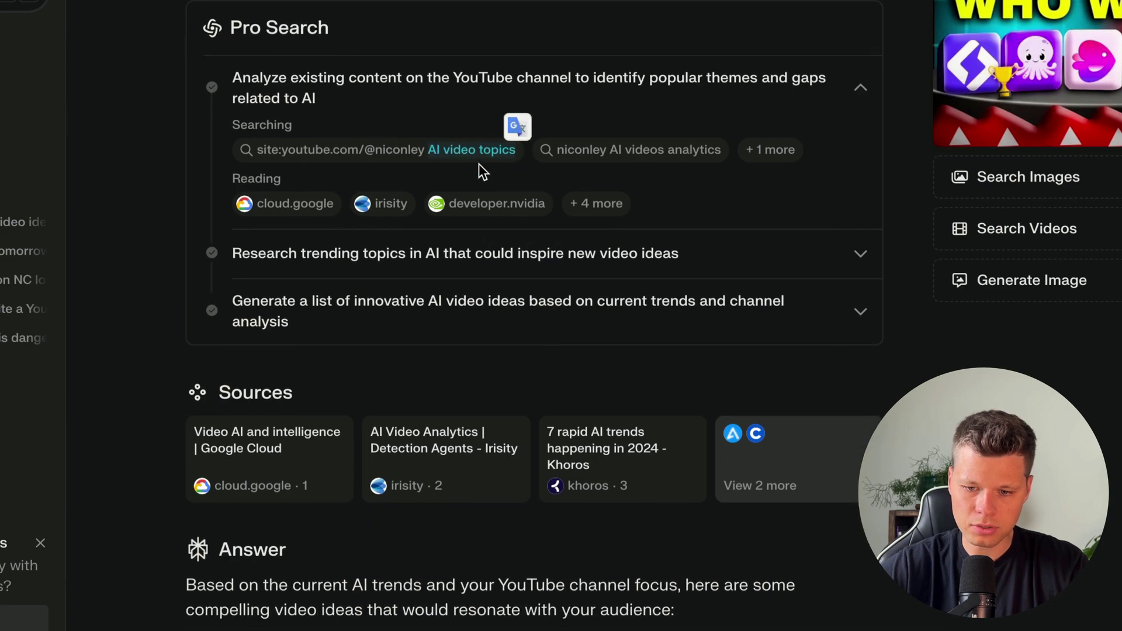
{"action": "left_click", "coordinate": [474, 254]}
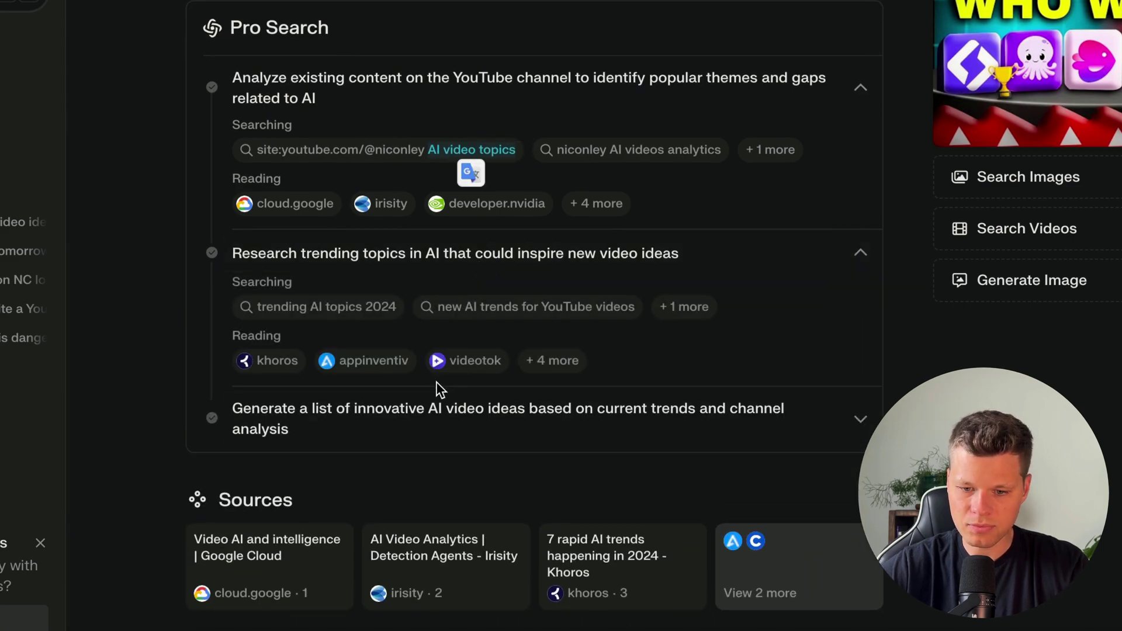
{"action": "left_click", "coordinate": [411, 417]}
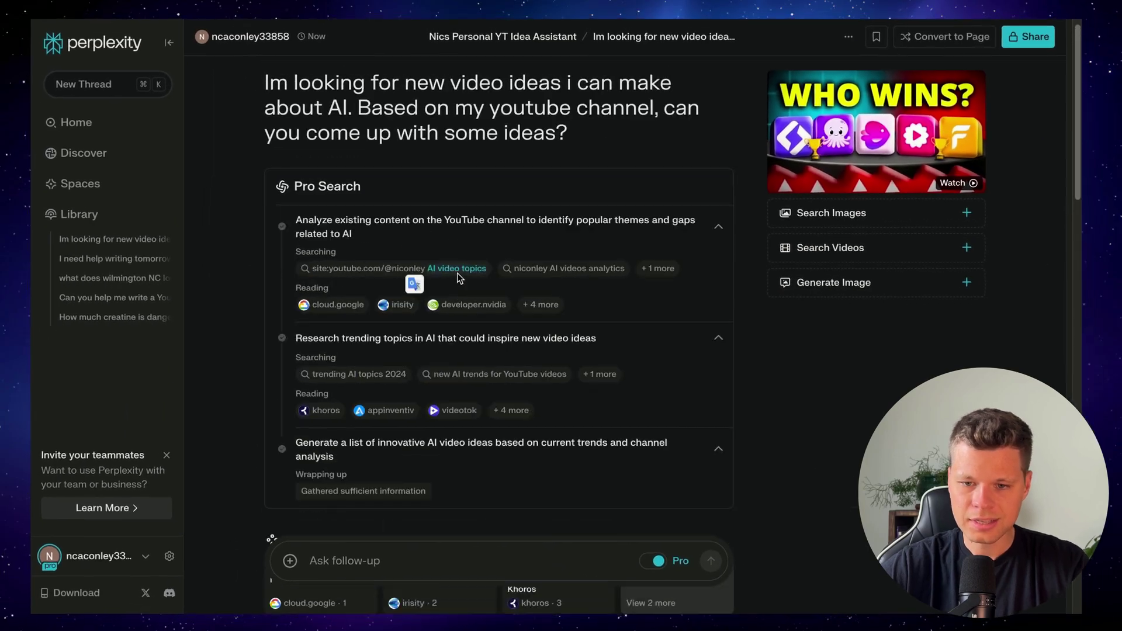
{"action": "scroll", "coordinate": [457, 272], "scroll_direction": "up", "scroll_amount": 1}
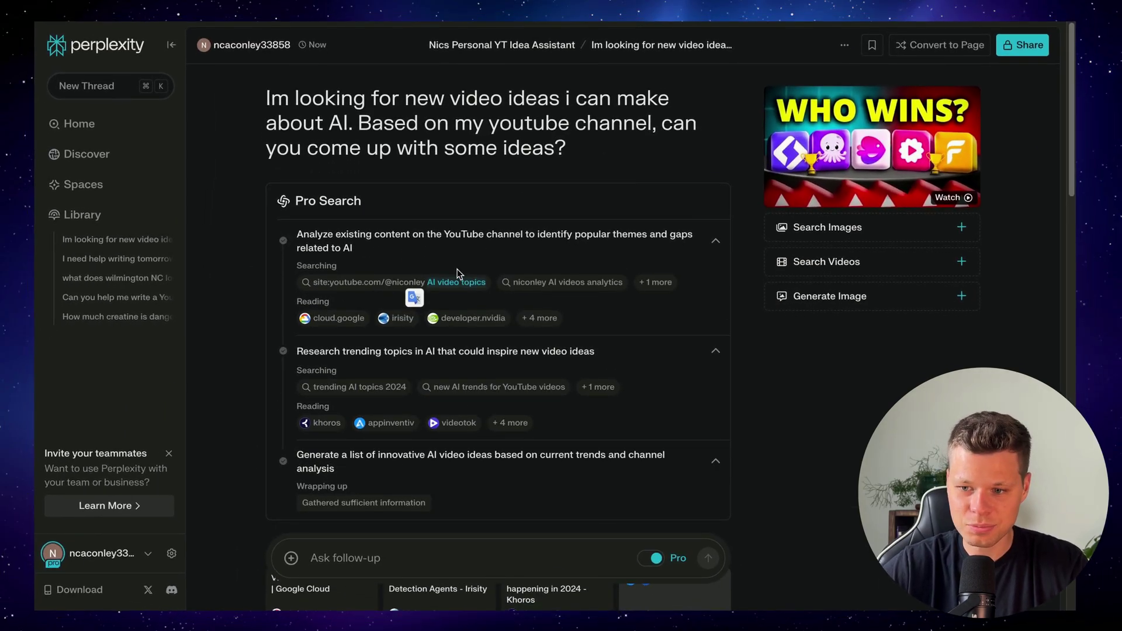
Step: Copy the YouTube idea assistant space's share link, making it shareable by link
{"action": "left_click", "coordinate": [517, 46]}
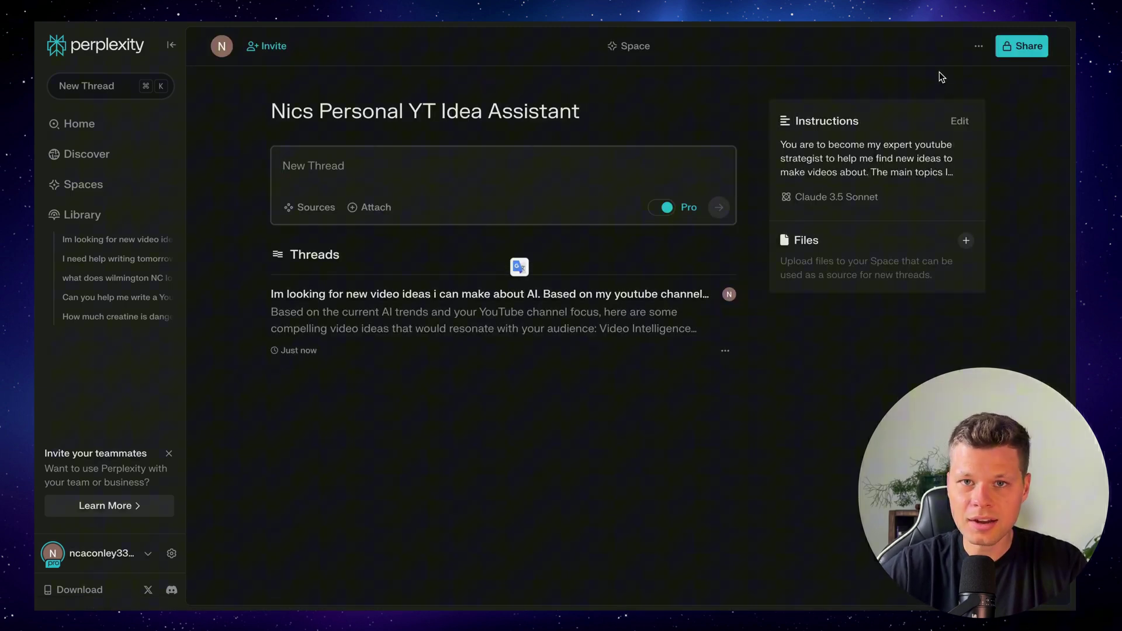
{"action": "left_click", "coordinate": [1021, 47]}
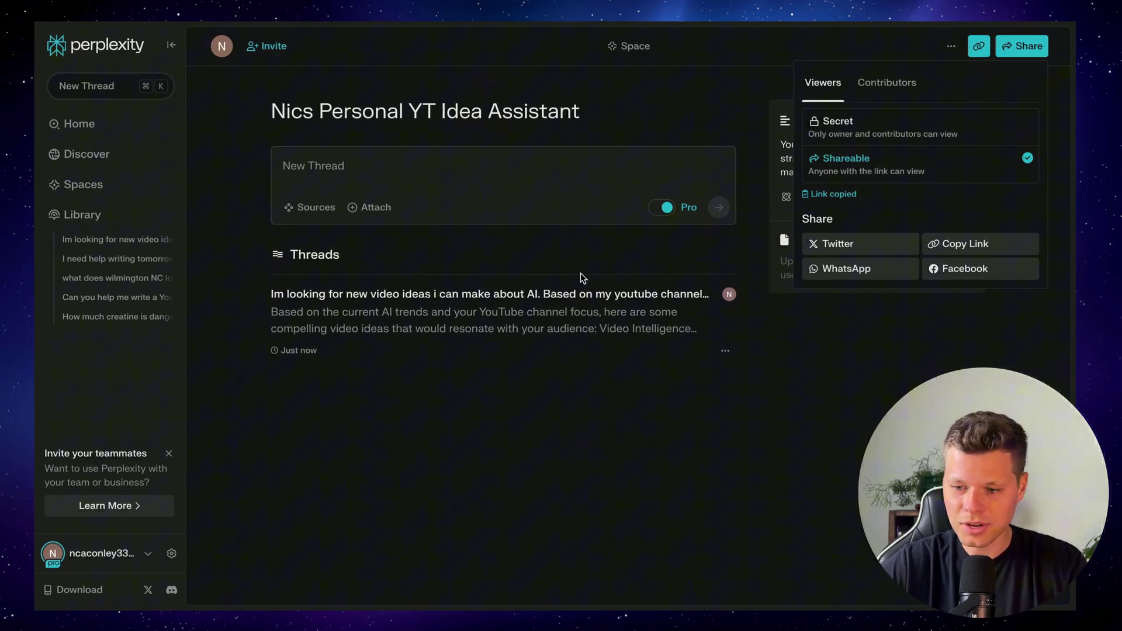
{"action": "left_click", "coordinate": [486, 421]}
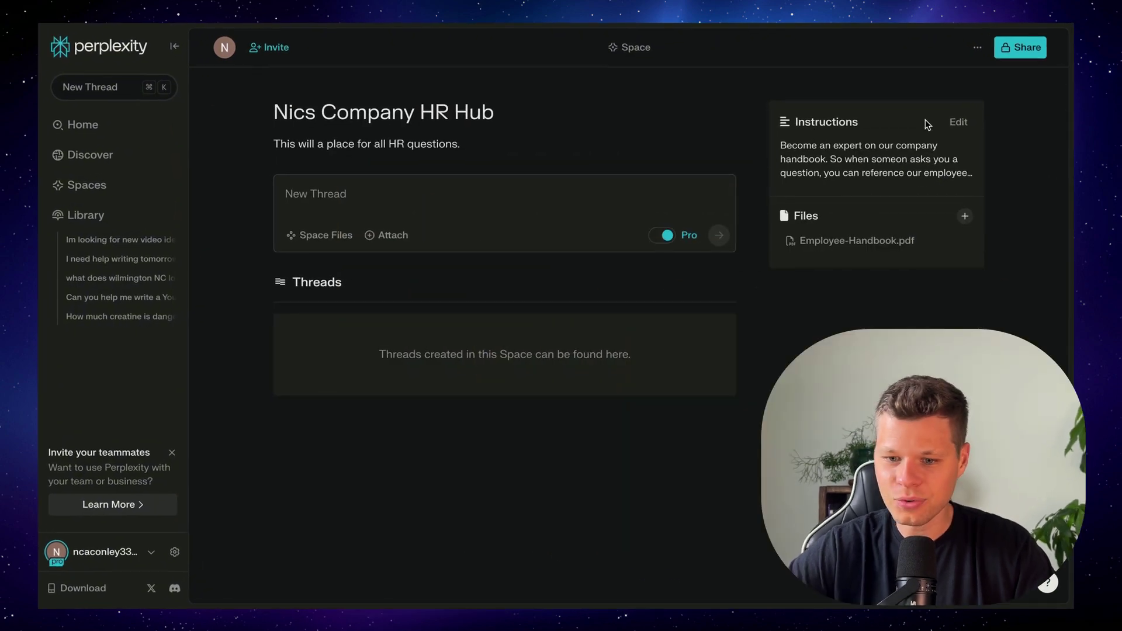
Step: Correct 'someon' to 'someone' in the HR Hub space's AI prompt
{"action": "left_click", "coordinate": [955, 128]}
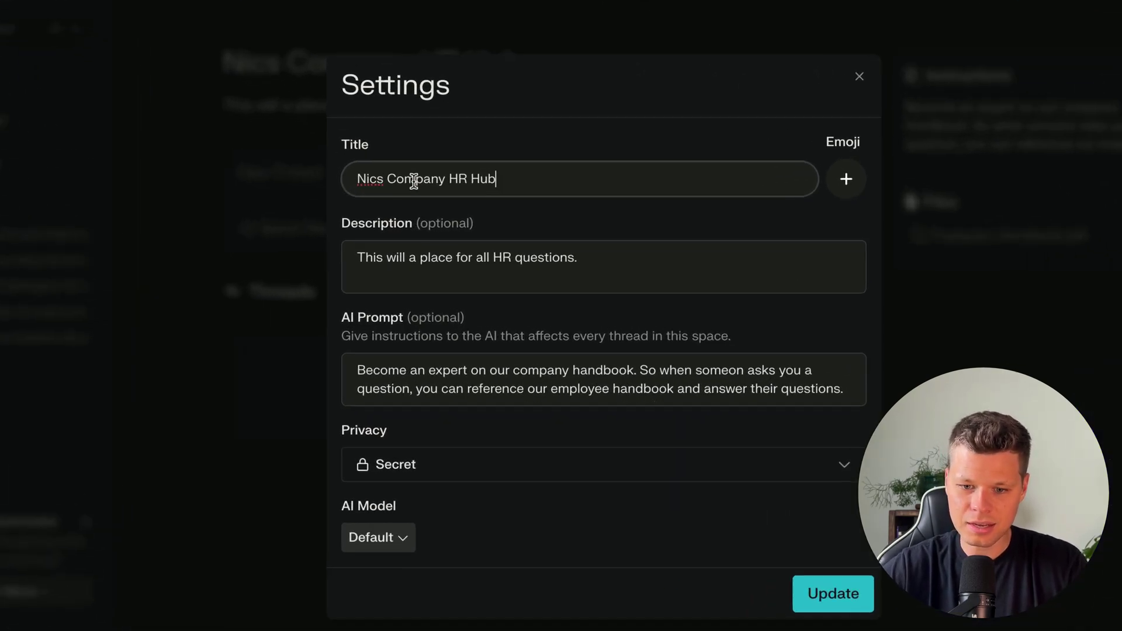
{"action": "left_click_drag", "start_coordinate": [517, 194], "coordinate": [364, 196]}
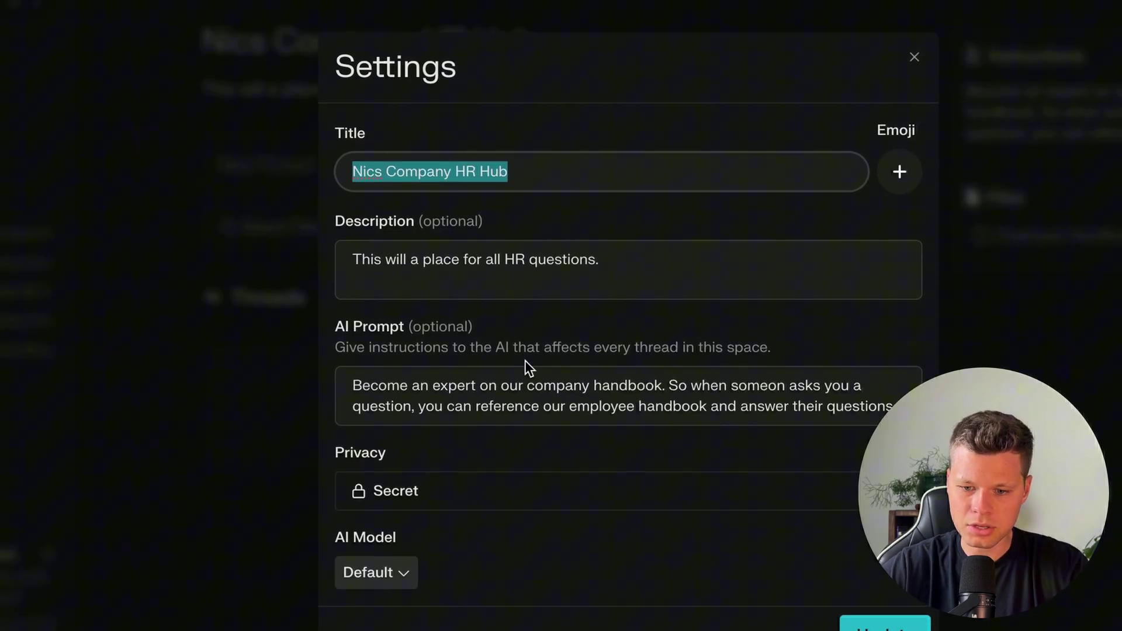
{"action": "triple_click", "coordinate": [497, 259]}
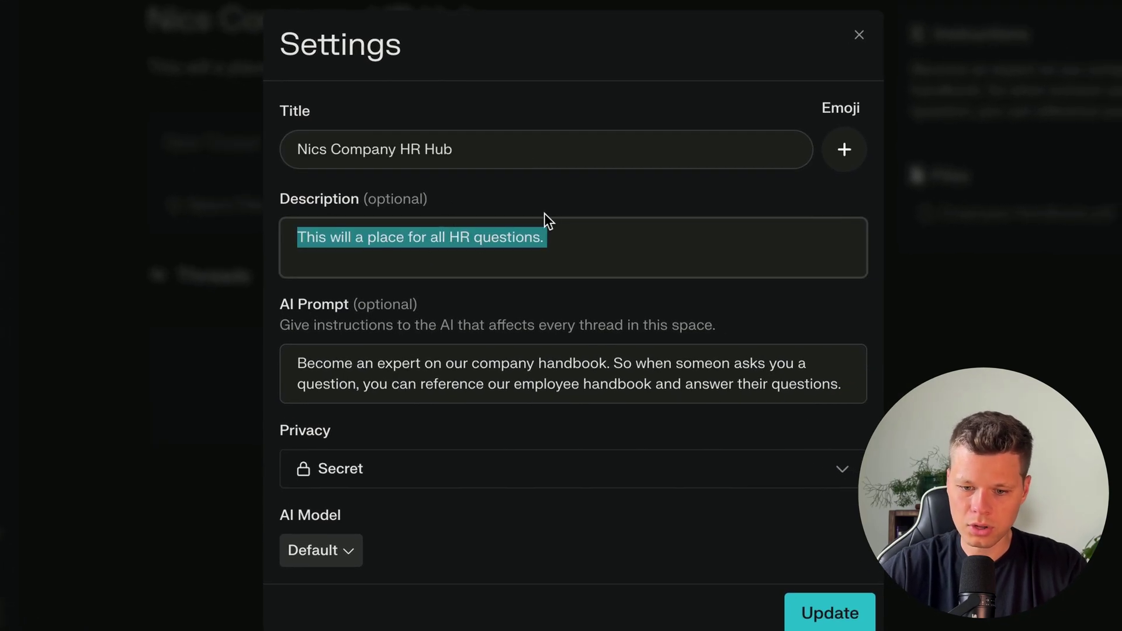
{"action": "left_click", "coordinate": [471, 377]}
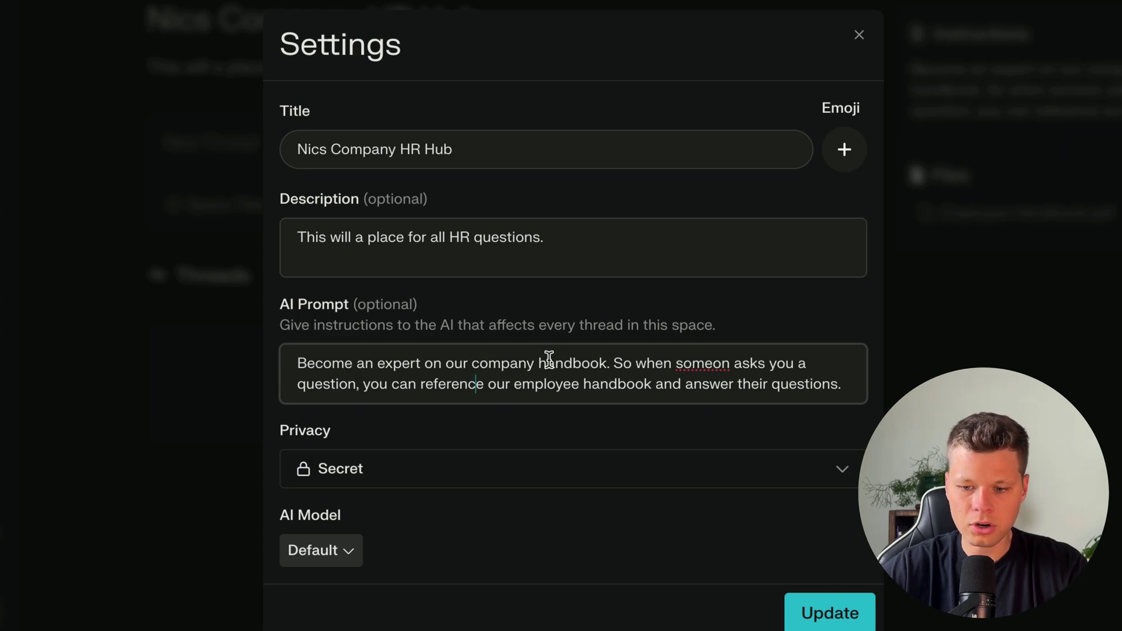
{"action": "left_click", "coordinate": [730, 363]}
{"action": "type", "text": "e"}
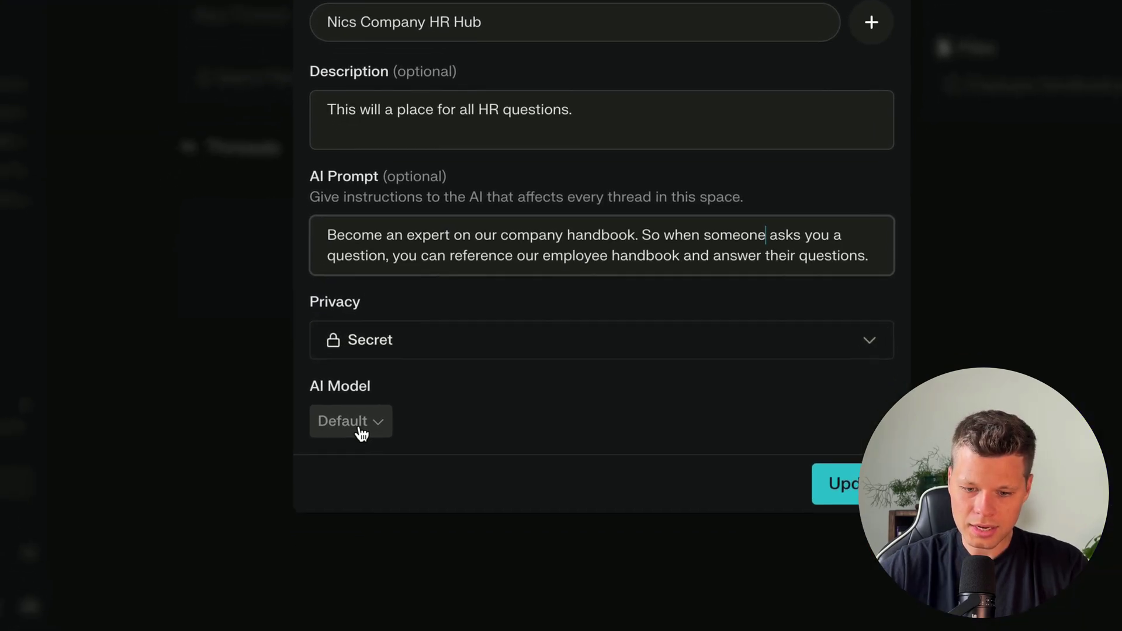
Step: Switch the HR Hub space's model to GPT-4o and save the settings
{"action": "left_click", "coordinate": [391, 467]}
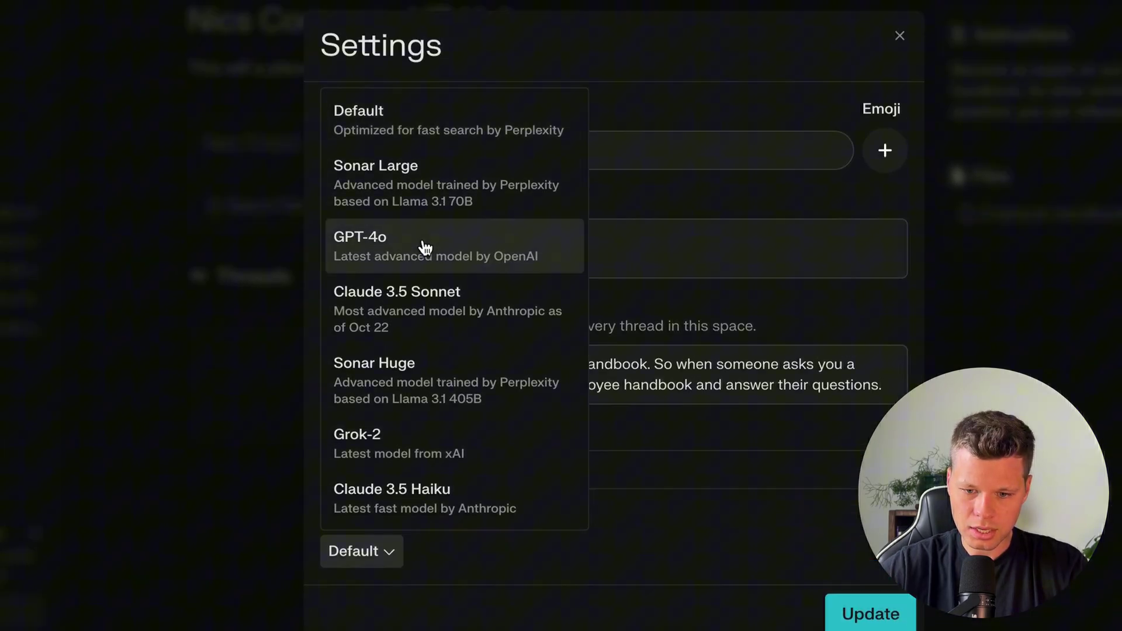
{"action": "left_click", "coordinate": [427, 82]}
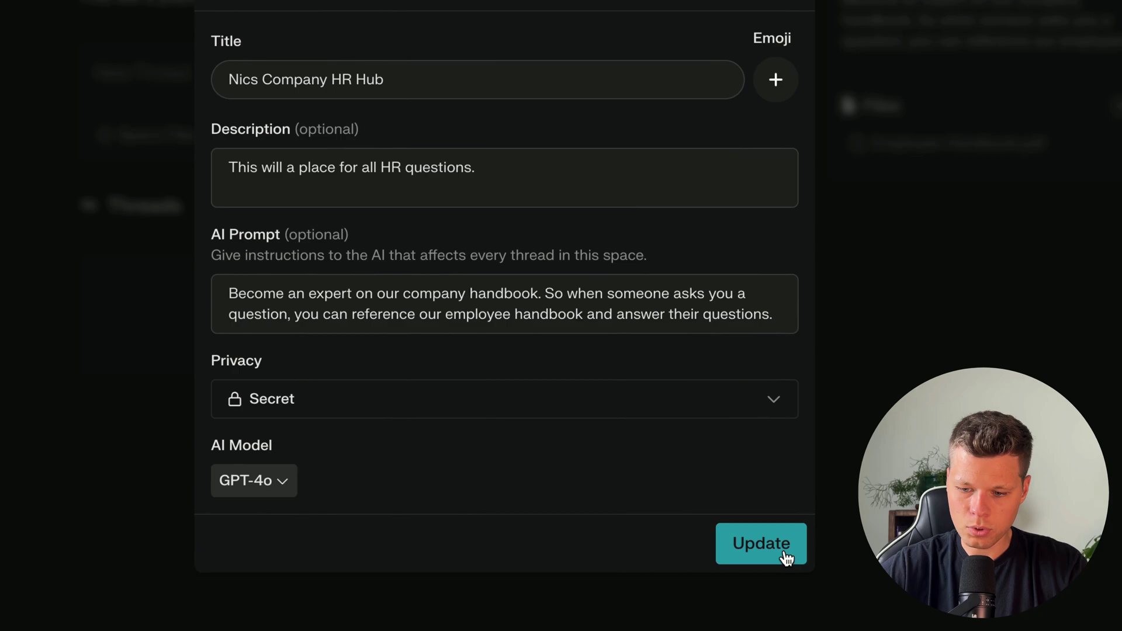
{"action": "left_click", "coordinate": [851, 617]}
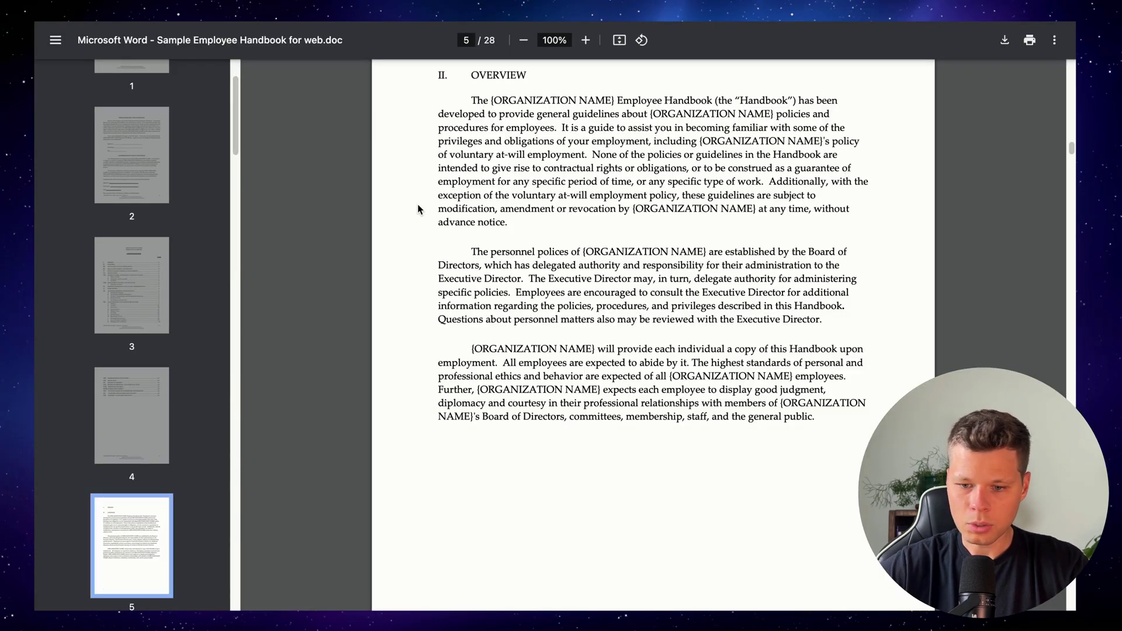
Step: Show the HR Hub space's files list containing Employee-Handbook.pdf
{"action": "scroll", "coordinate": [417, 208], "scroll_direction": "up", "scroll_amount": 20}
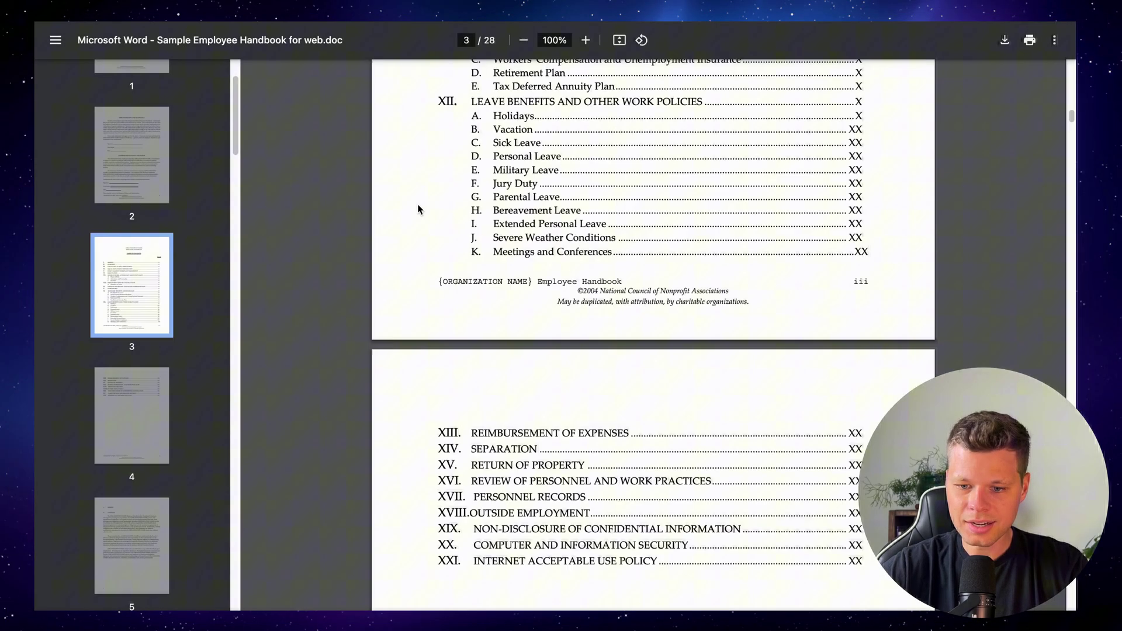
{"action": "scroll", "coordinate": [418, 209], "scroll_direction": "up", "scroll_amount": 10}
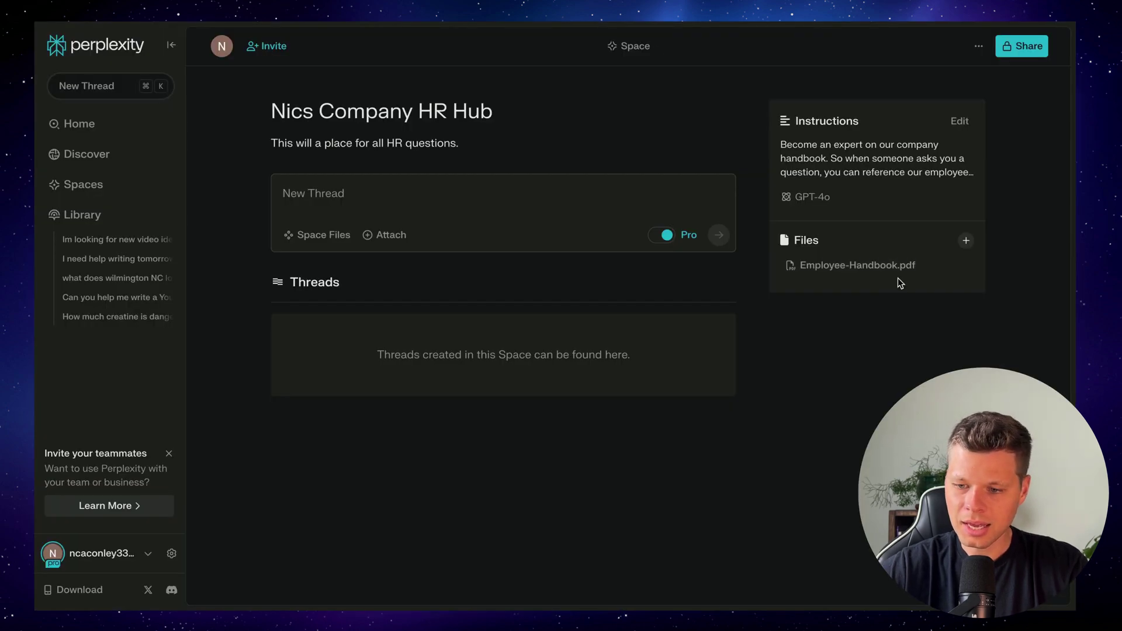
{"action": "left_click", "coordinate": [807, 240]}
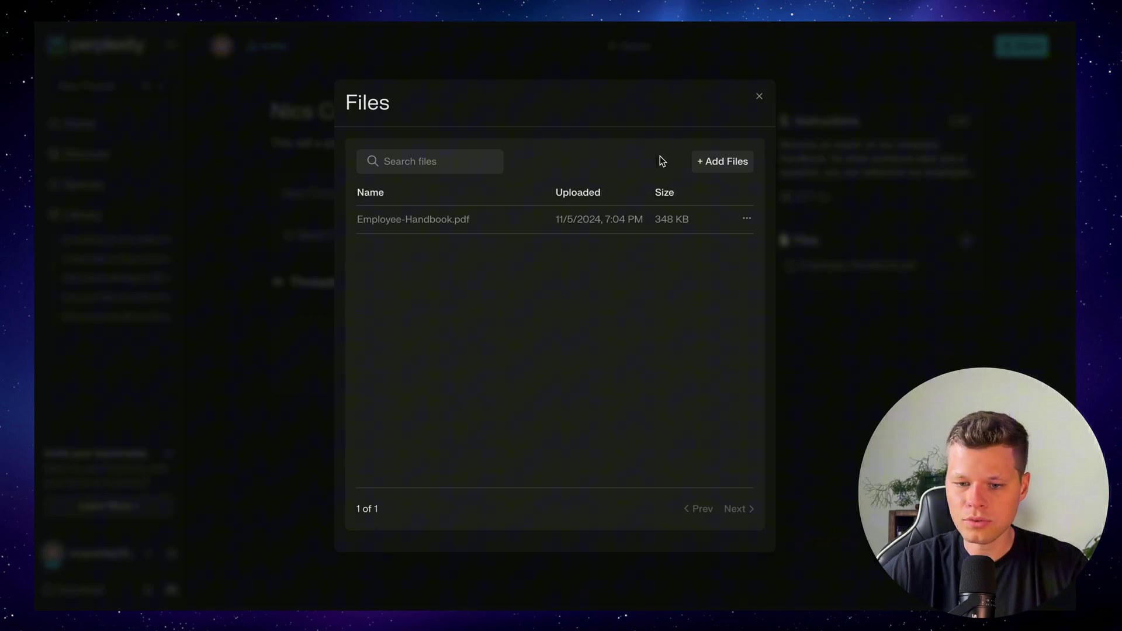
Step: Close the files list and keep new threads searching Space Files only, with Web off
{"action": "left_click", "coordinate": [760, 96]}
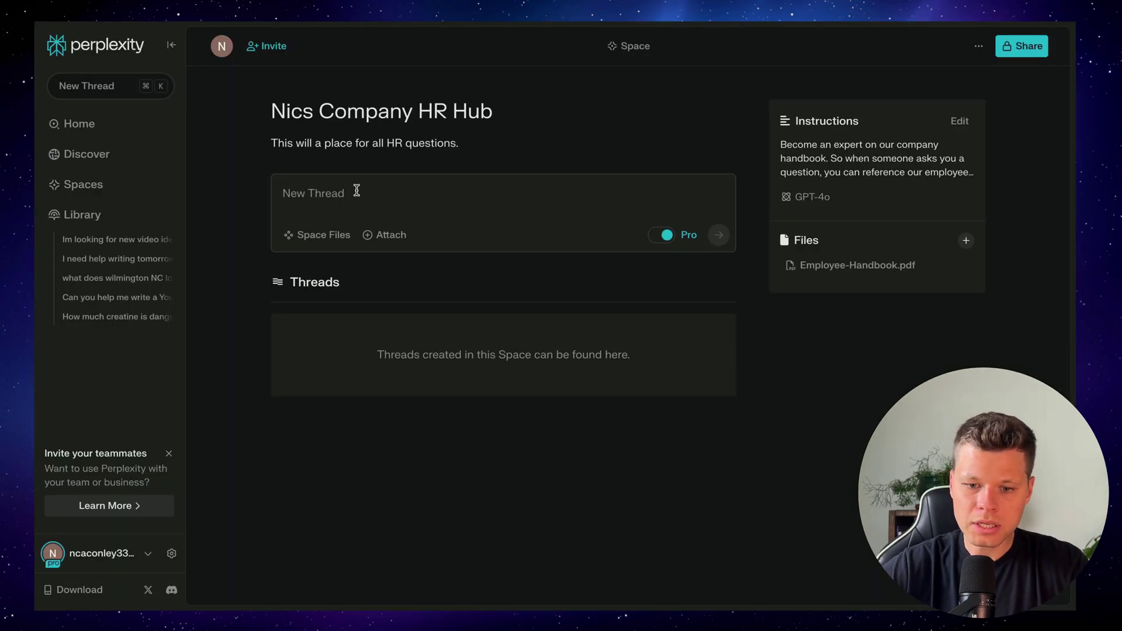
{"action": "left_click", "coordinate": [299, 237]}
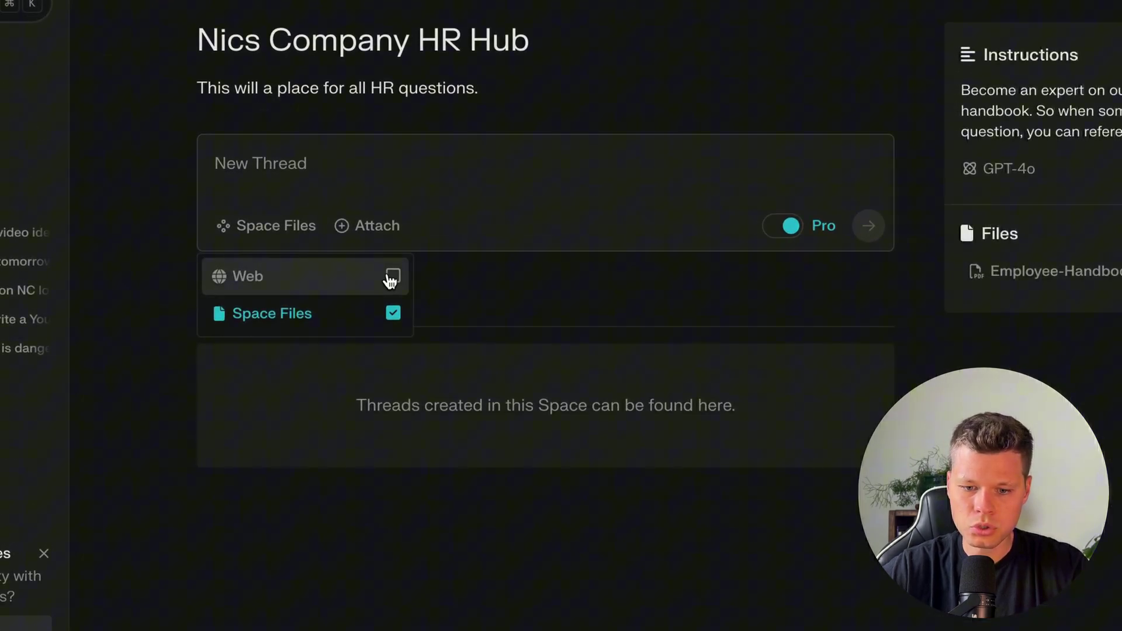
{"action": "left_click", "coordinate": [389, 279]}
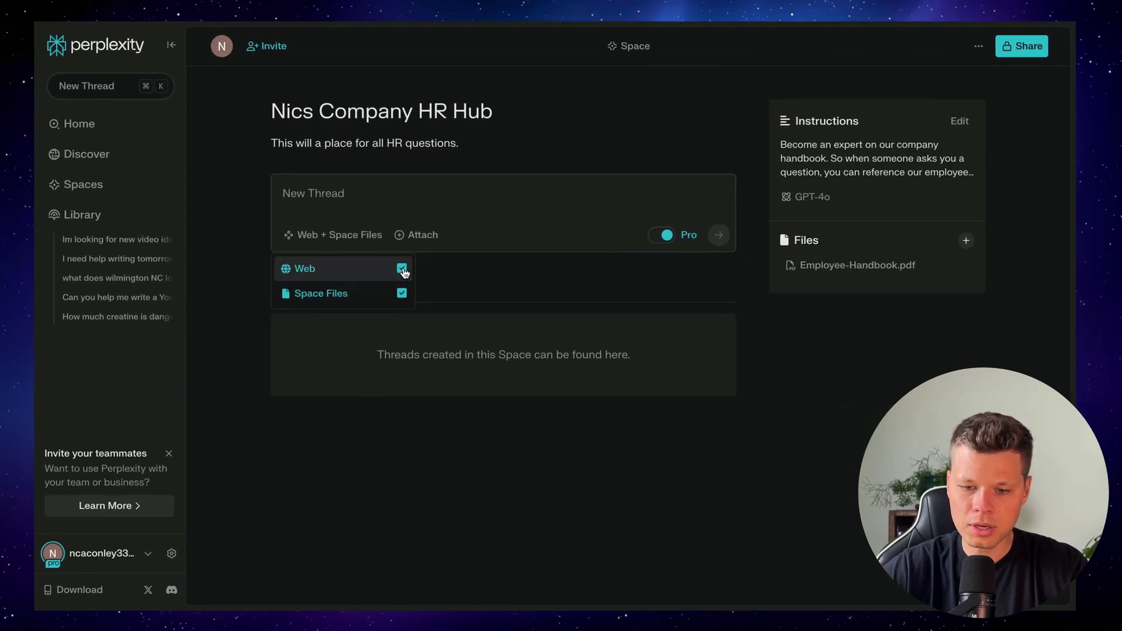
{"action": "left_click", "coordinate": [402, 270]}
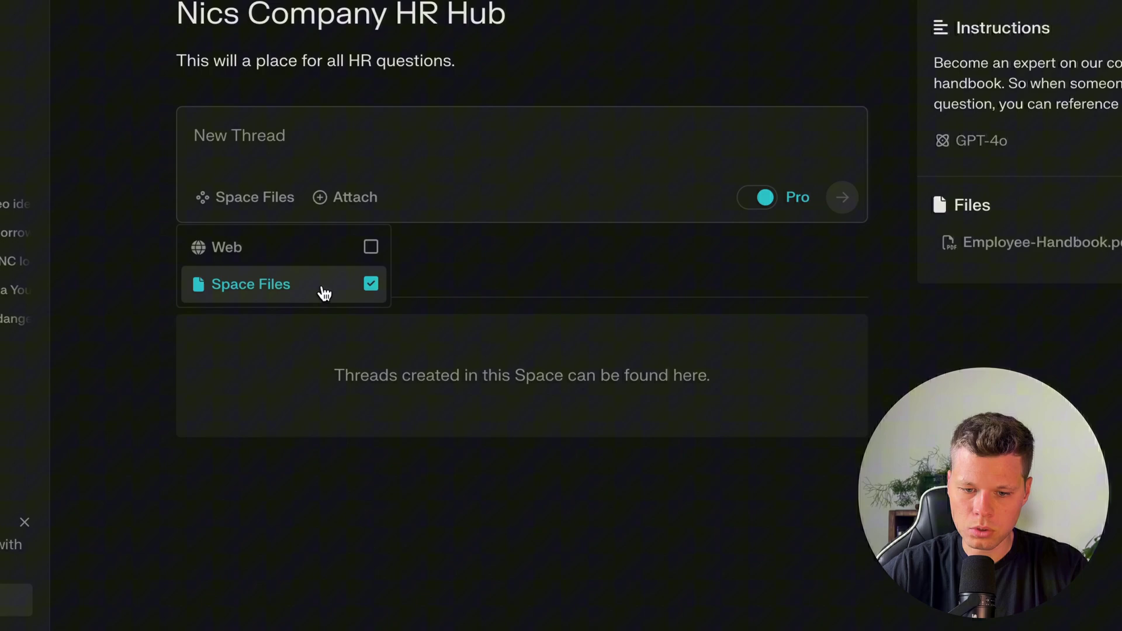
{"action": "left_click", "coordinate": [302, 130]}
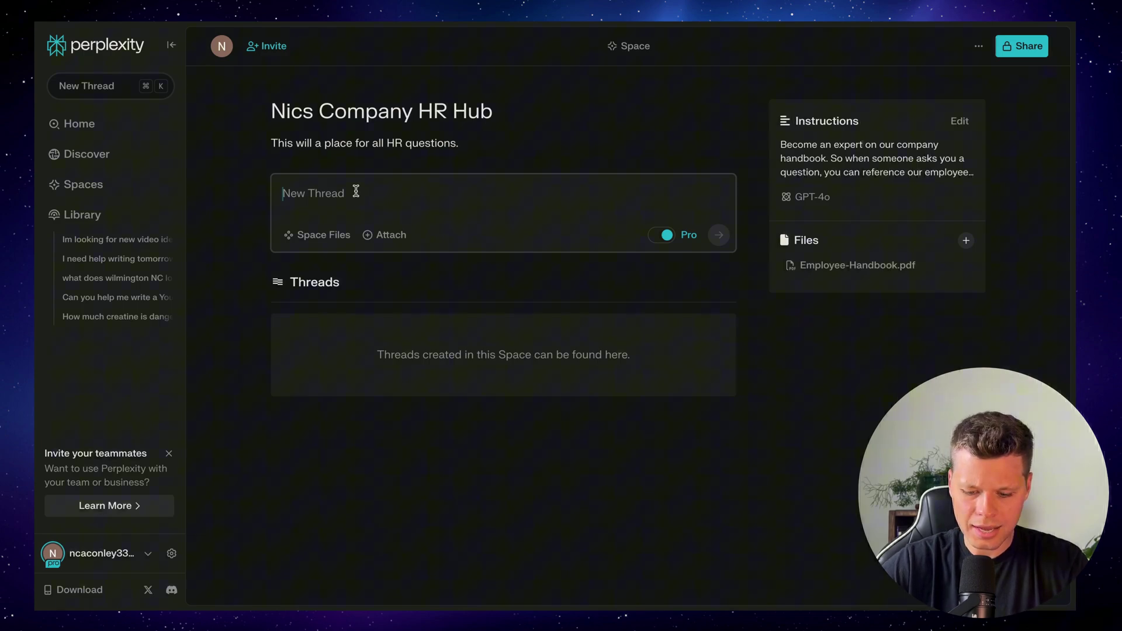
Step: Ask the HR Hub space how much paid time off you have this year
{"action": "type", "text": "Hey how much paid time off do i "}
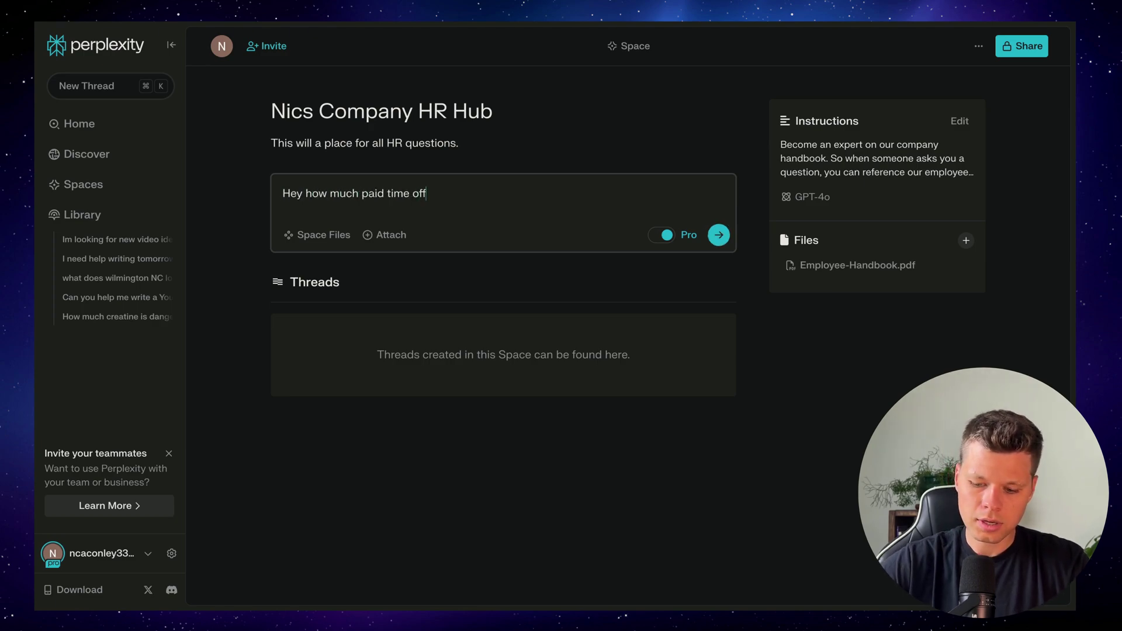
{"action": "type", "text": "have this year?"}
{"action": "key", "text": "Return"}
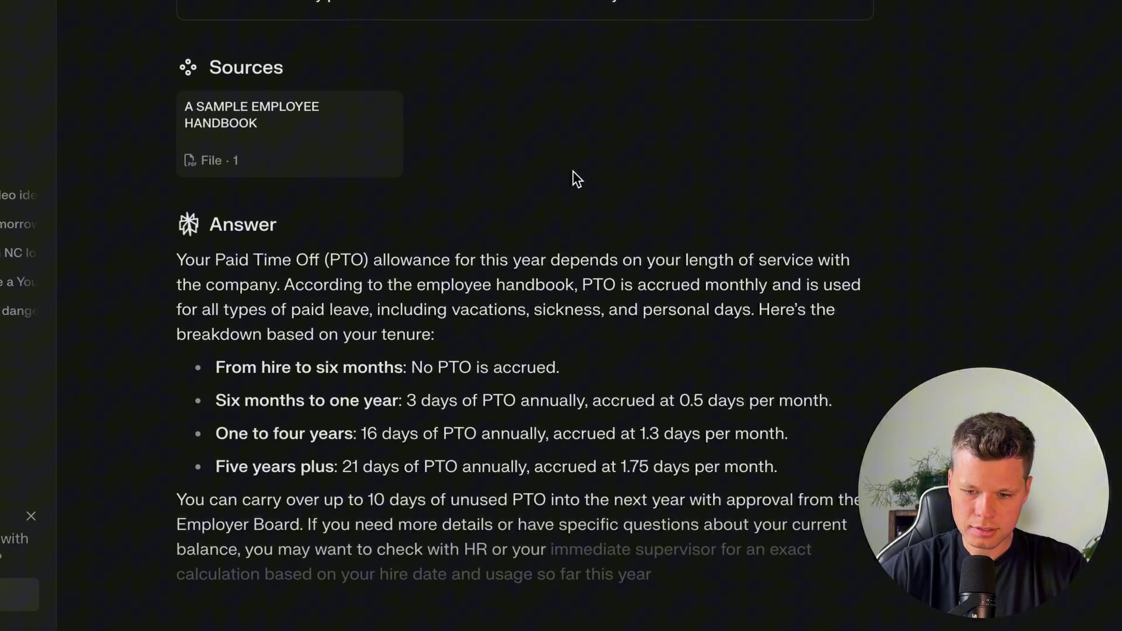
{"action": "scroll", "coordinate": [573, 171], "scroll_direction": "down", "scroll_amount": 2}
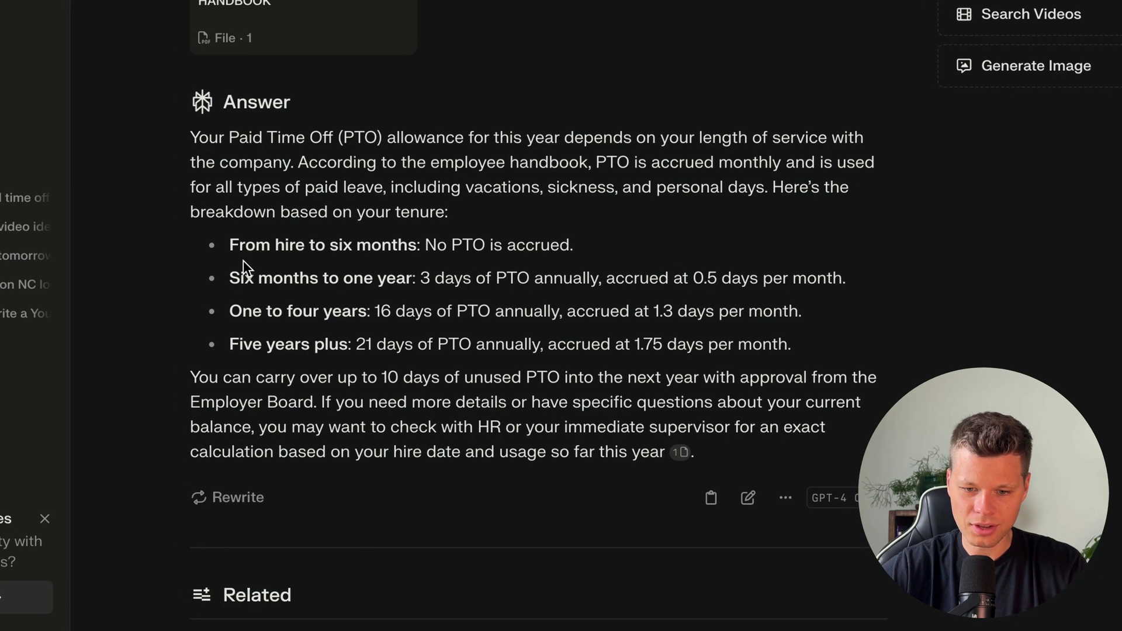
Step: Highlight the tenure-based PTO bullets in the handbook-sourced answer
{"action": "left_click_drag", "start_coordinate": [229, 246], "coordinate": [481, 246]}
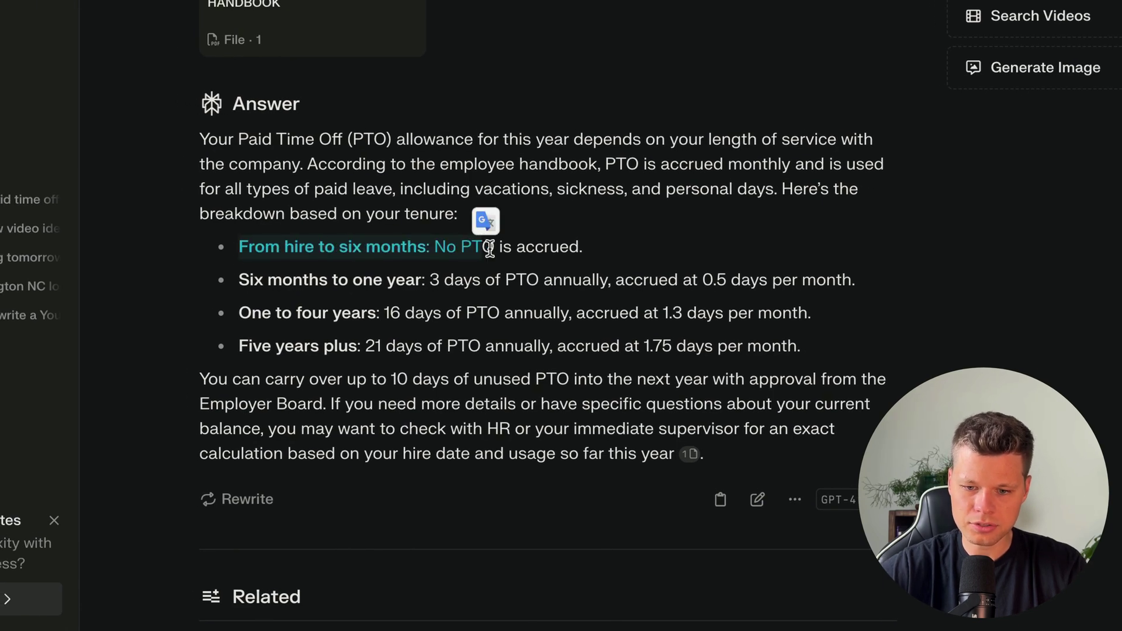
{"action": "left_click_drag", "start_coordinate": [238, 280], "coordinate": [495, 279]}
{"action": "left_click_drag", "start_coordinate": [235, 307], "coordinate": [449, 306]}
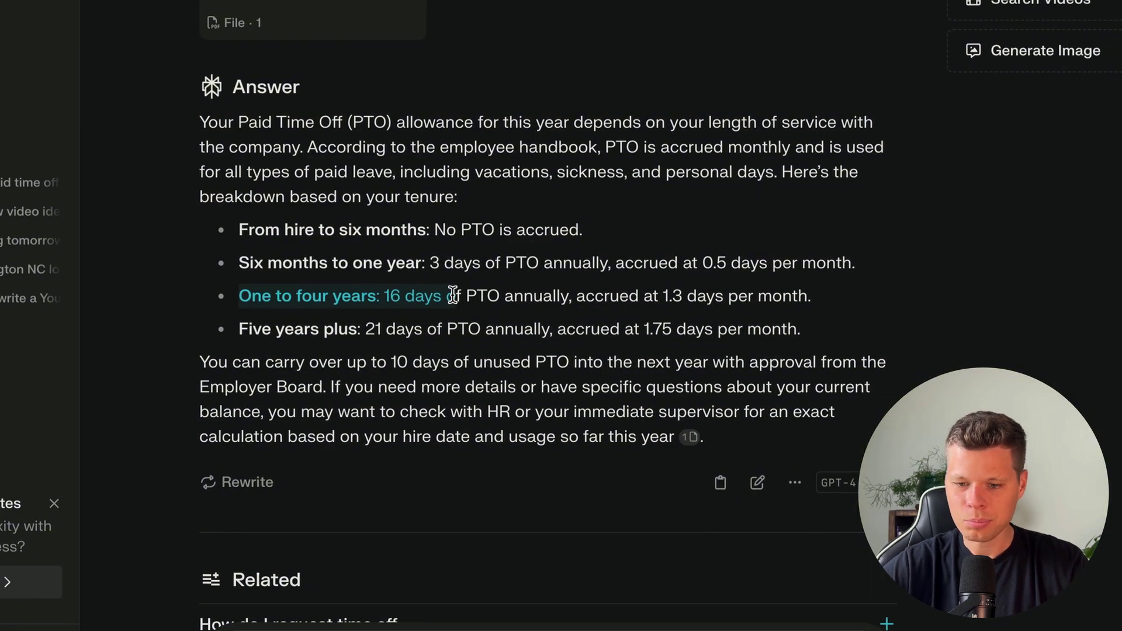
{"action": "left_click", "coordinate": [584, 87]}
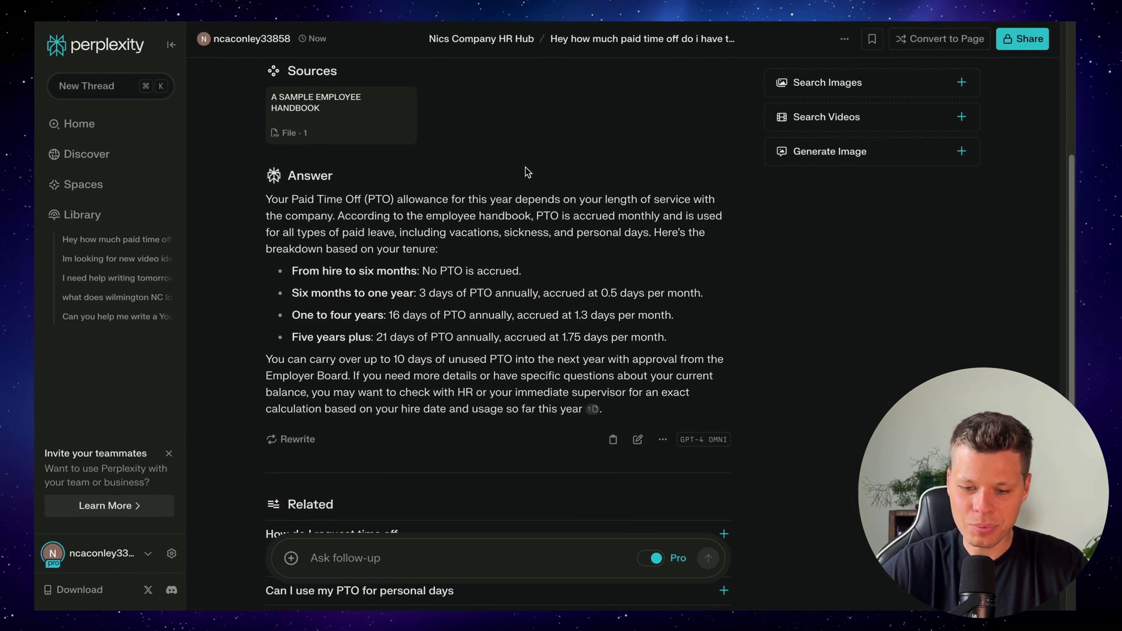
{"action": "scroll", "coordinate": [525, 171], "scroll_direction": "up", "scroll_amount": 5}
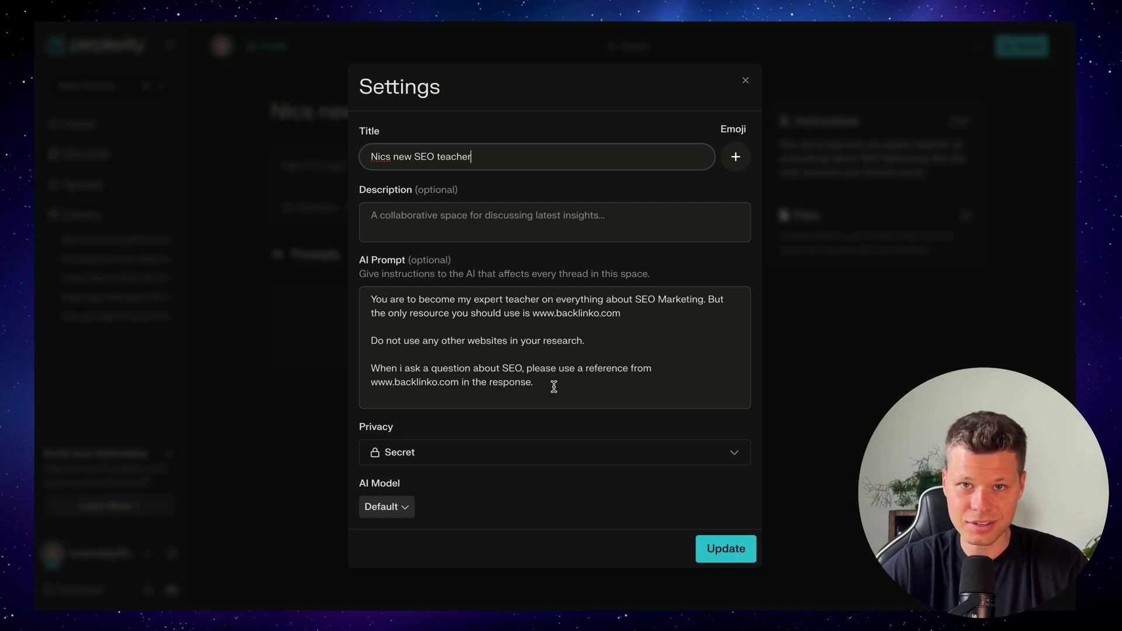
Step: Switch the SEO teacher Space's model to GPT-4o, save it, and review its Sources setting
{"action": "left_click", "coordinate": [387, 507]}
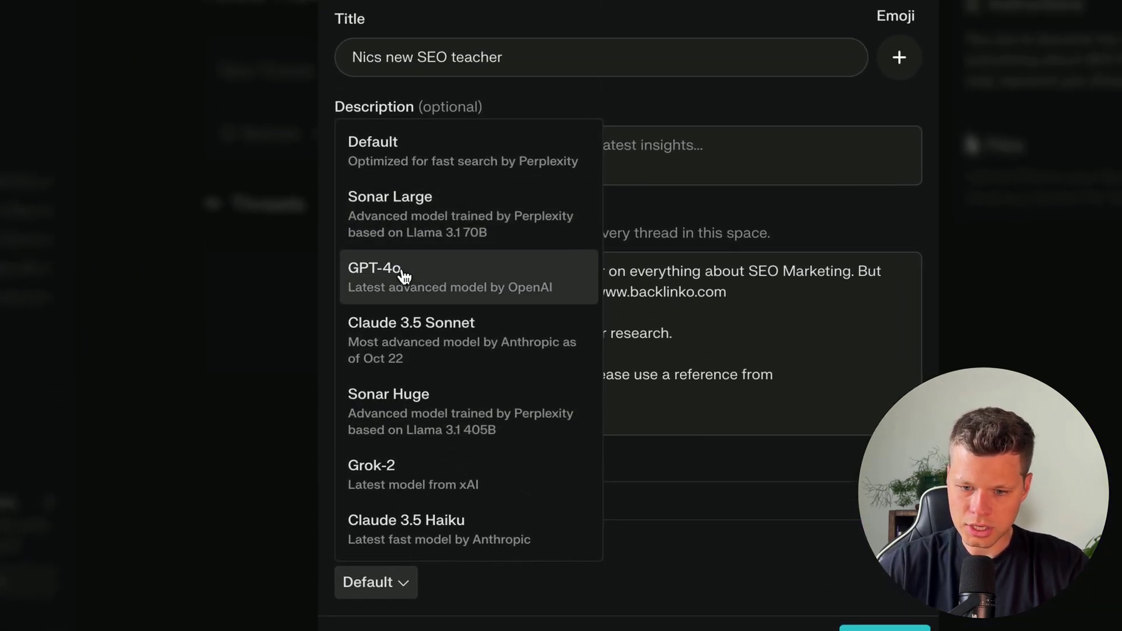
{"action": "left_click", "coordinate": [398, 228]}
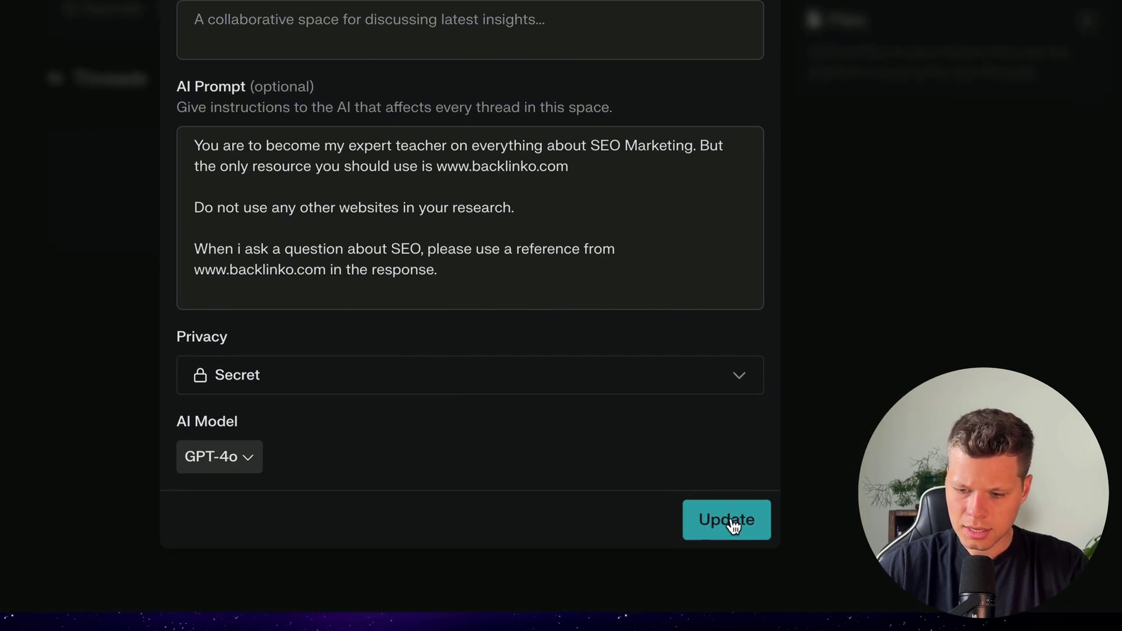
{"action": "left_click", "coordinate": [745, 541]}
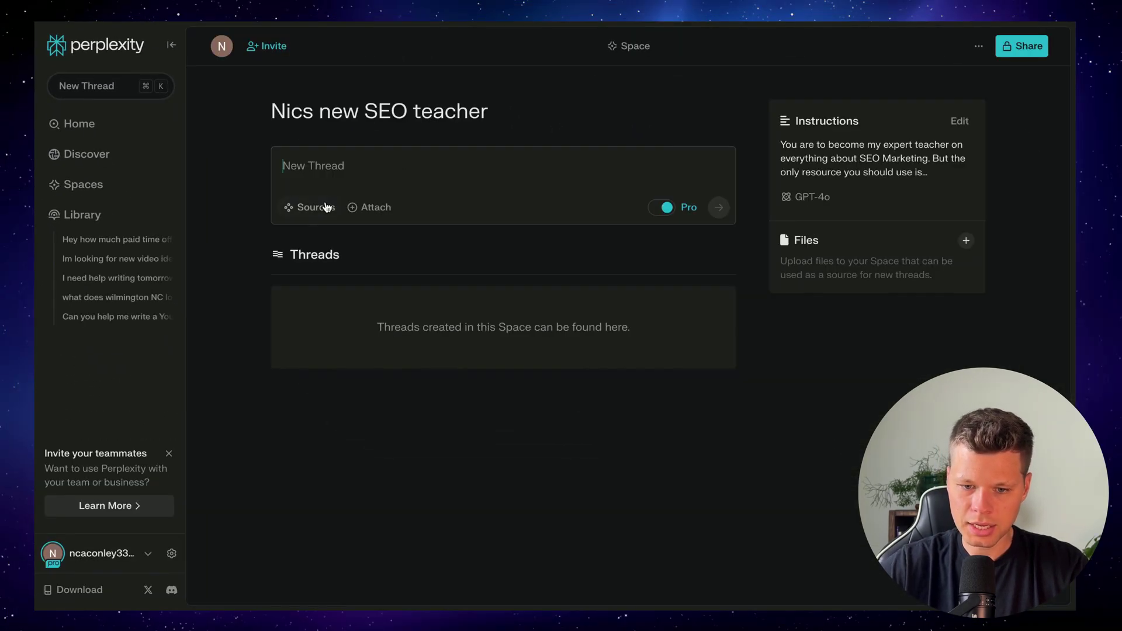
{"action": "left_click", "coordinate": [326, 207]}
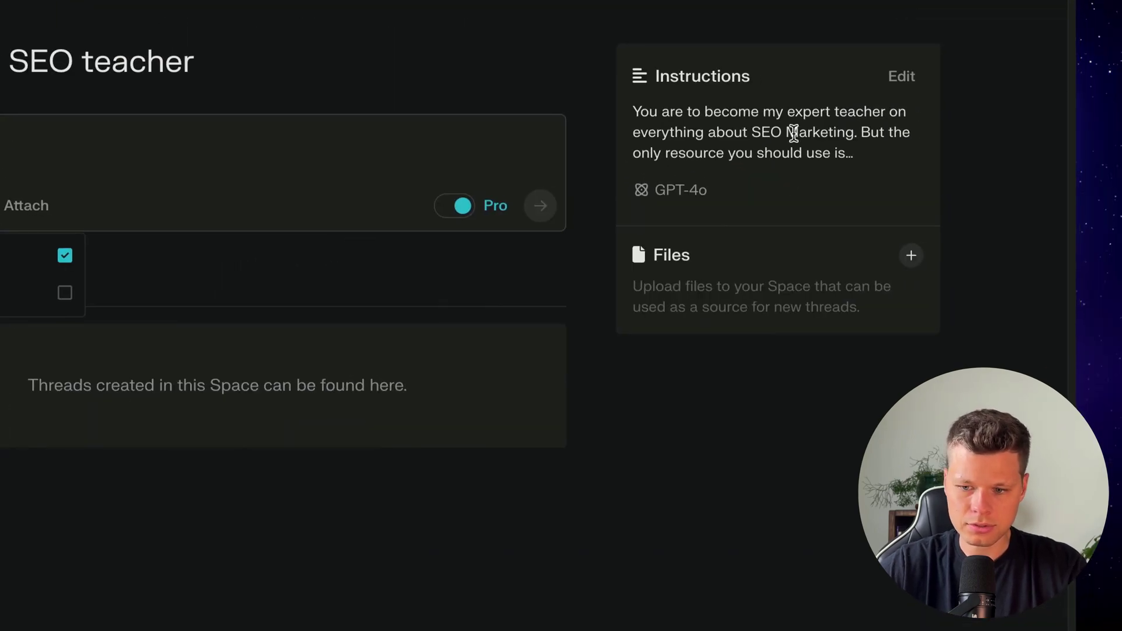
{"action": "left_click", "coordinate": [12, 147]}
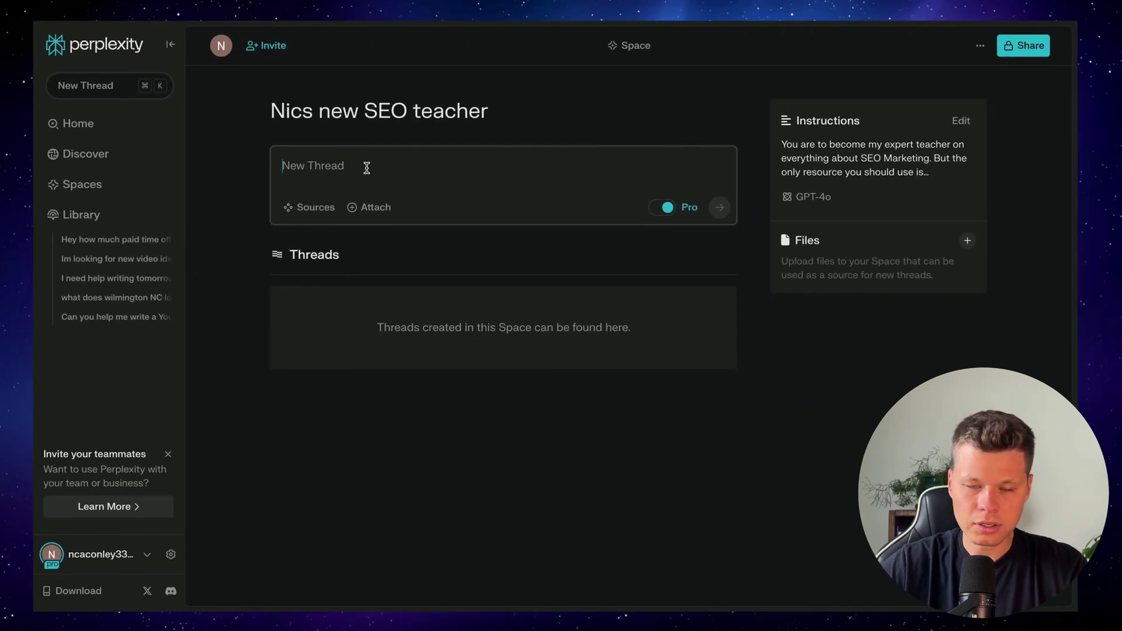
Step: Ask for the first 5 steps to rank a new blog on Google and review the backlinko-cited answer
{"action": "type", "text": "I just started a brand new blog and i wan"}
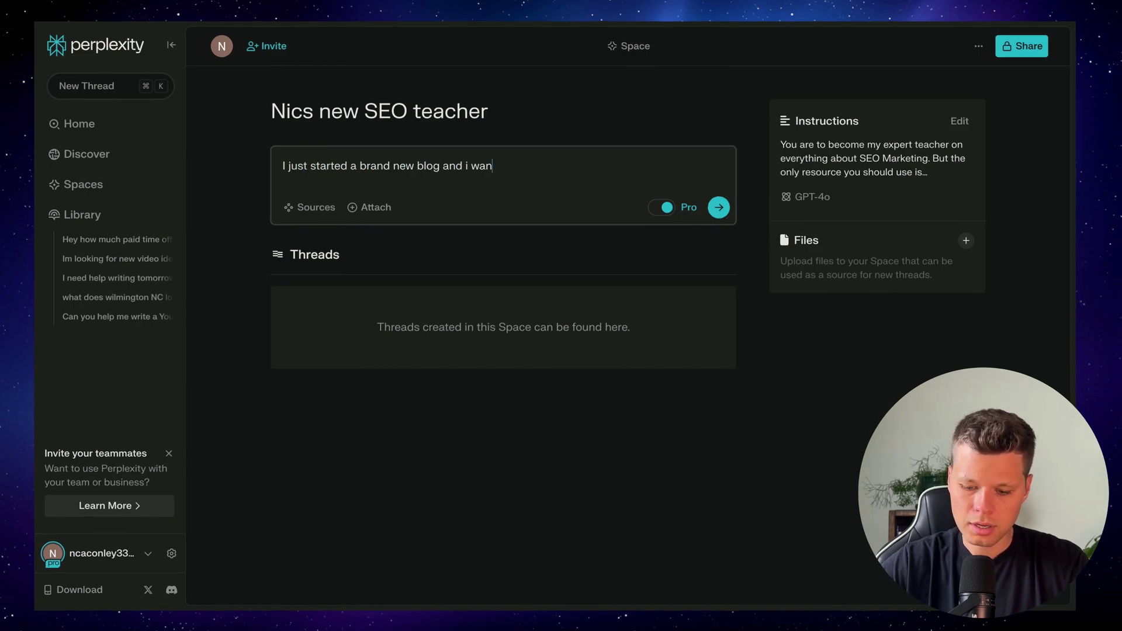
{"action": "type", "text": "t to start ranking on google. What are"}
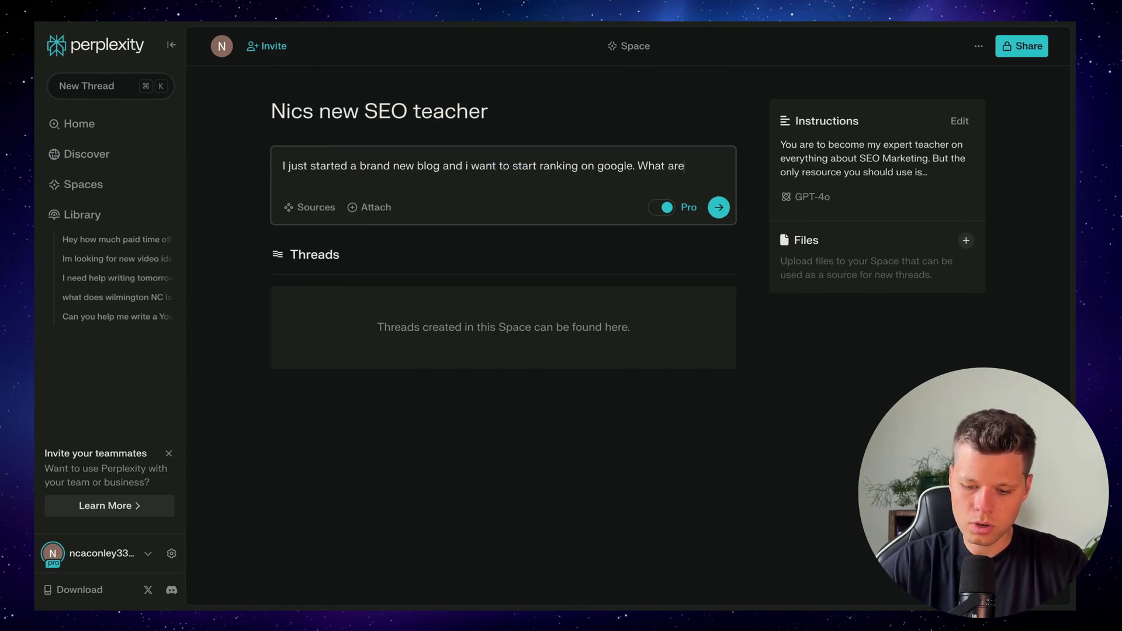
{"action": "type", "text": " the first 5 steps I should t"}
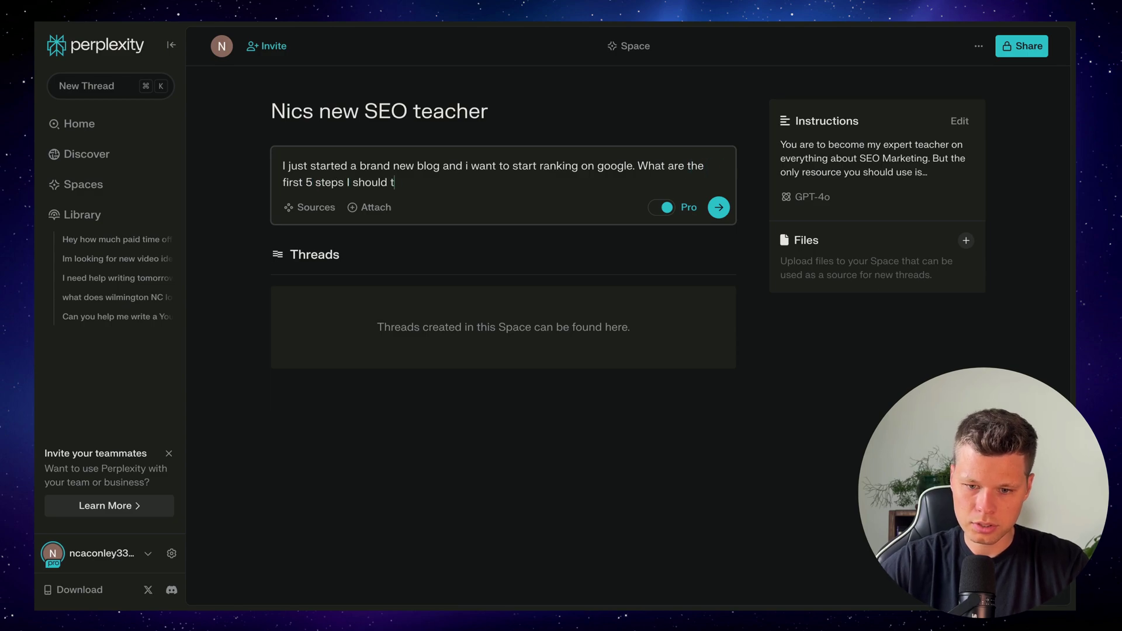
{"action": "type", "text": "?"}
{"action": "key", "text": "Return"}
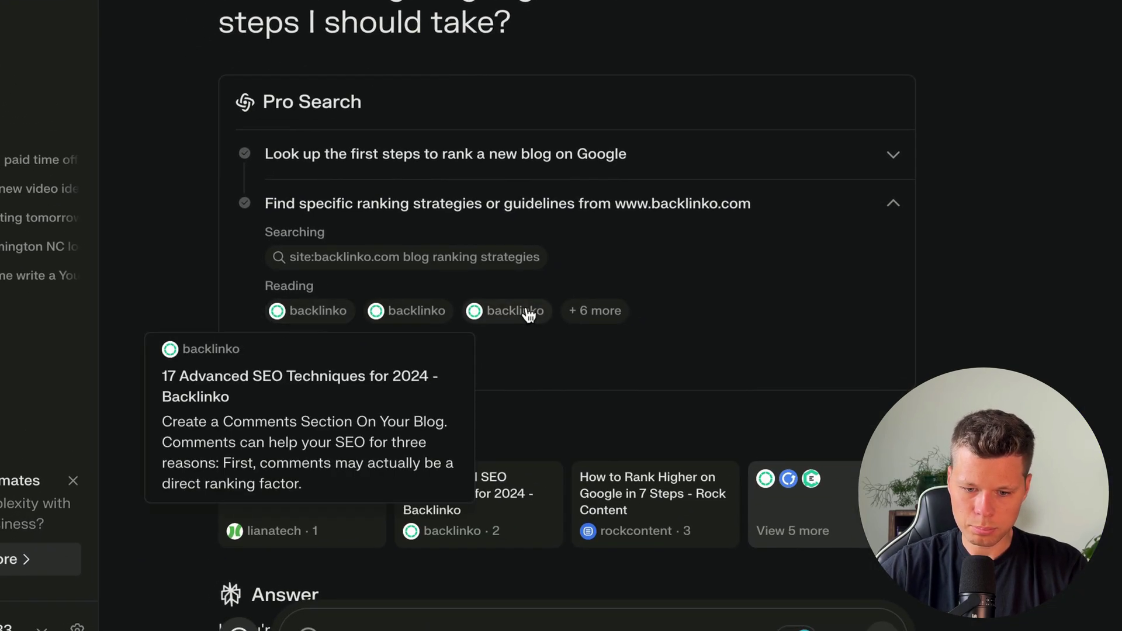
{"action": "scroll", "coordinate": [547, 227], "scroll_direction": "down", "scroll_amount": 5}
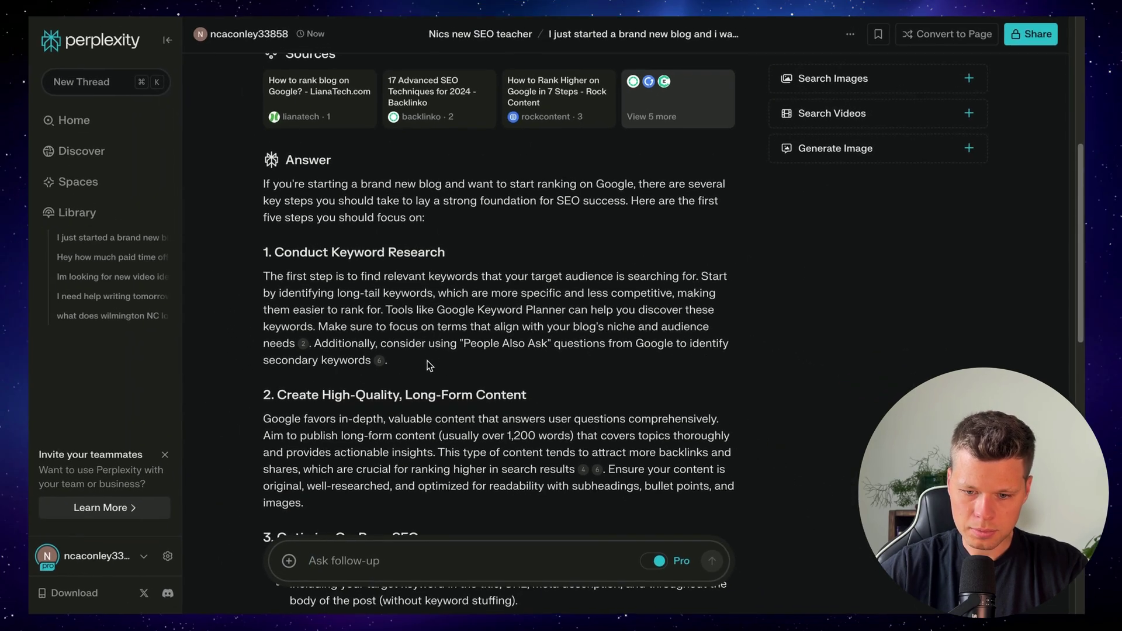
{"action": "mouse_move", "coordinate": [380, 362]}
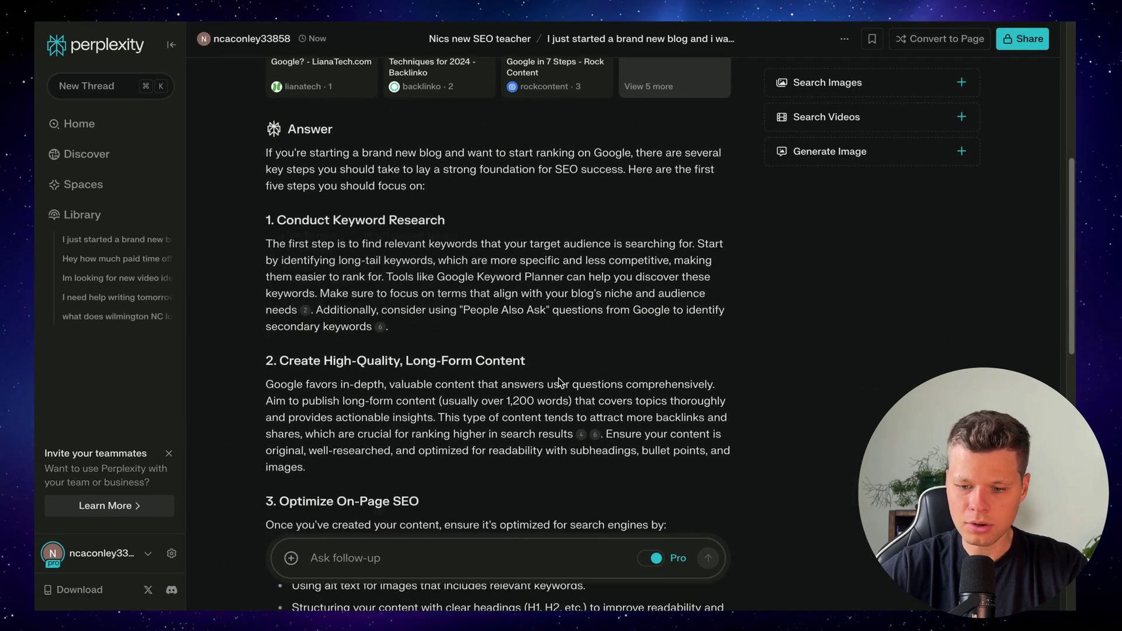
{"action": "scroll", "coordinate": [485, 368], "scroll_direction": "down", "scroll_amount": 1}
{"action": "scroll", "coordinate": [491, 380], "scroll_direction": "up", "scroll_amount": 4}
{"action": "scroll", "coordinate": [501, 390], "scroll_direction": "down", "scroll_amount": 2}
{"action": "scroll", "coordinate": [500, 390], "scroll_direction": "down", "scroll_amount": 2}
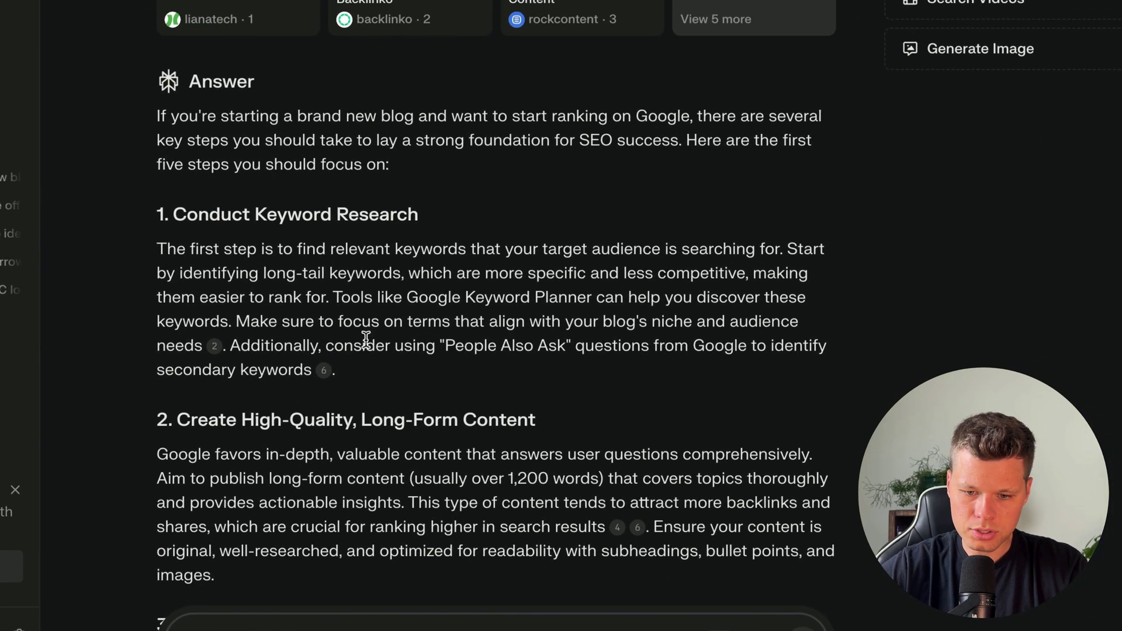
{"action": "mouse_move", "coordinate": [375, 371]}
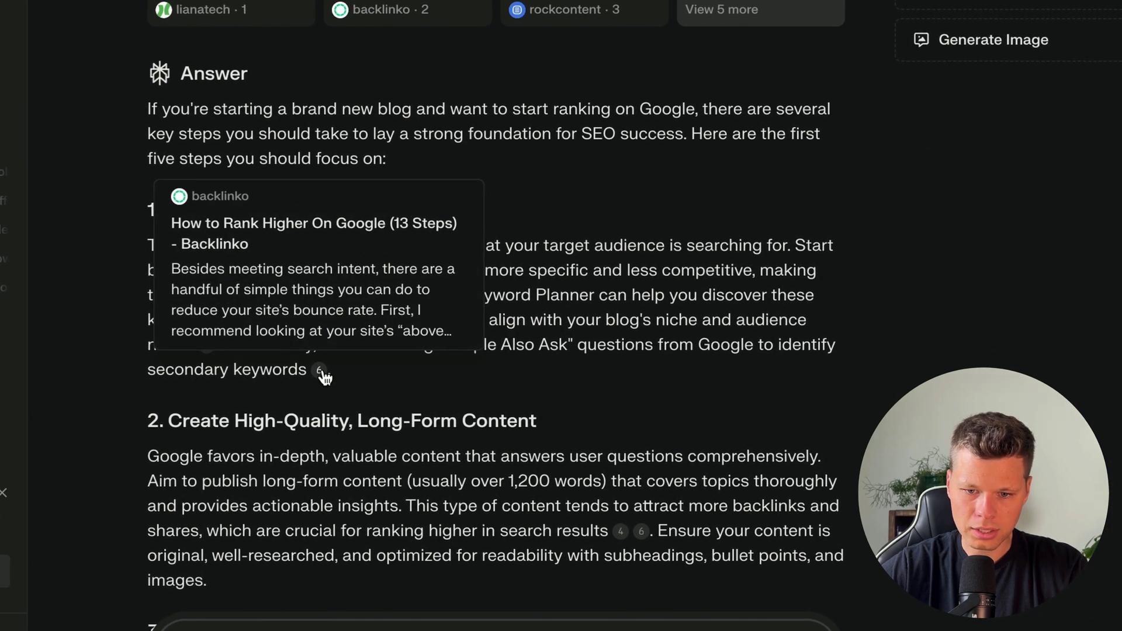
{"action": "scroll", "coordinate": [739, 222], "scroll_direction": "up", "scroll_amount": 2}
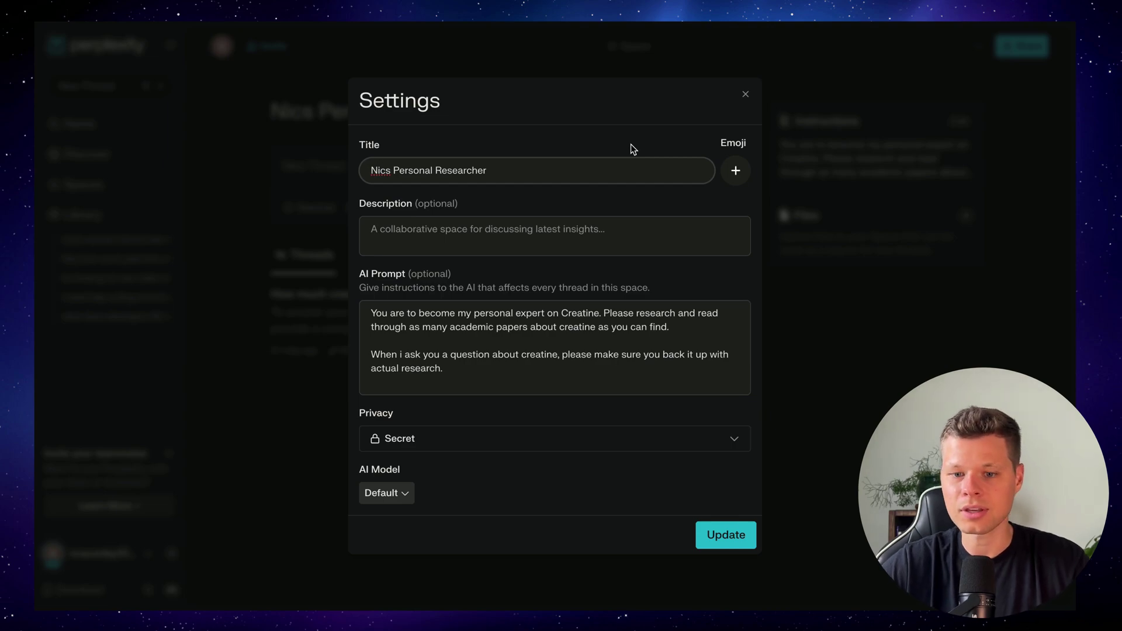
Step: Set the Personal Researcher Space's AI model to Sonar Huge and save the settings
{"action": "triple_click", "coordinate": [514, 173]}
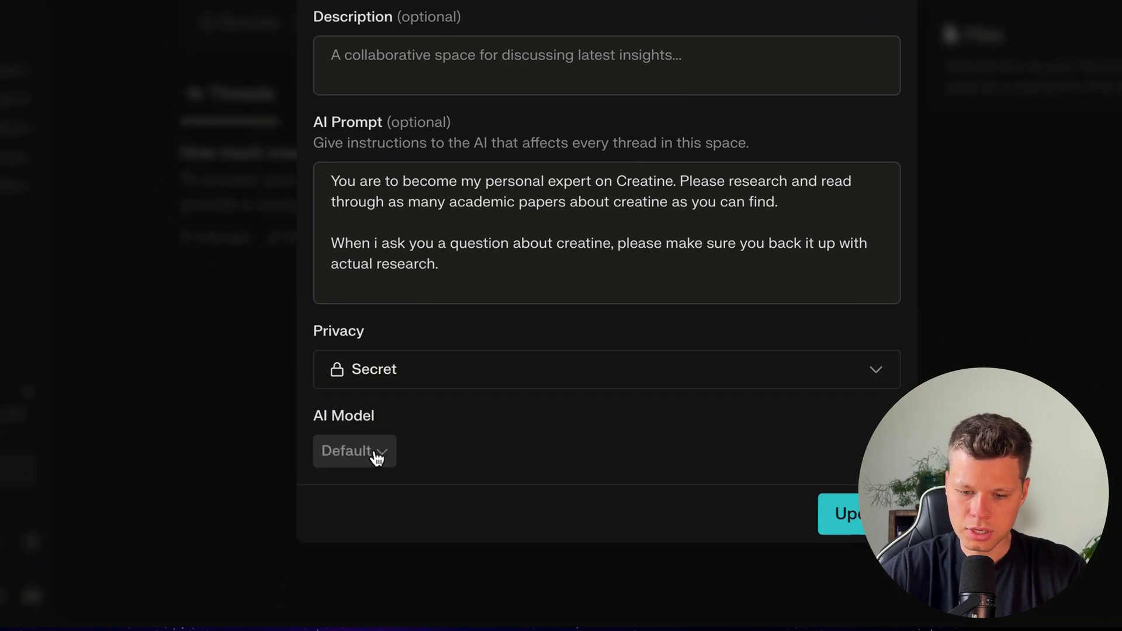
{"action": "left_click", "coordinate": [333, 548]}
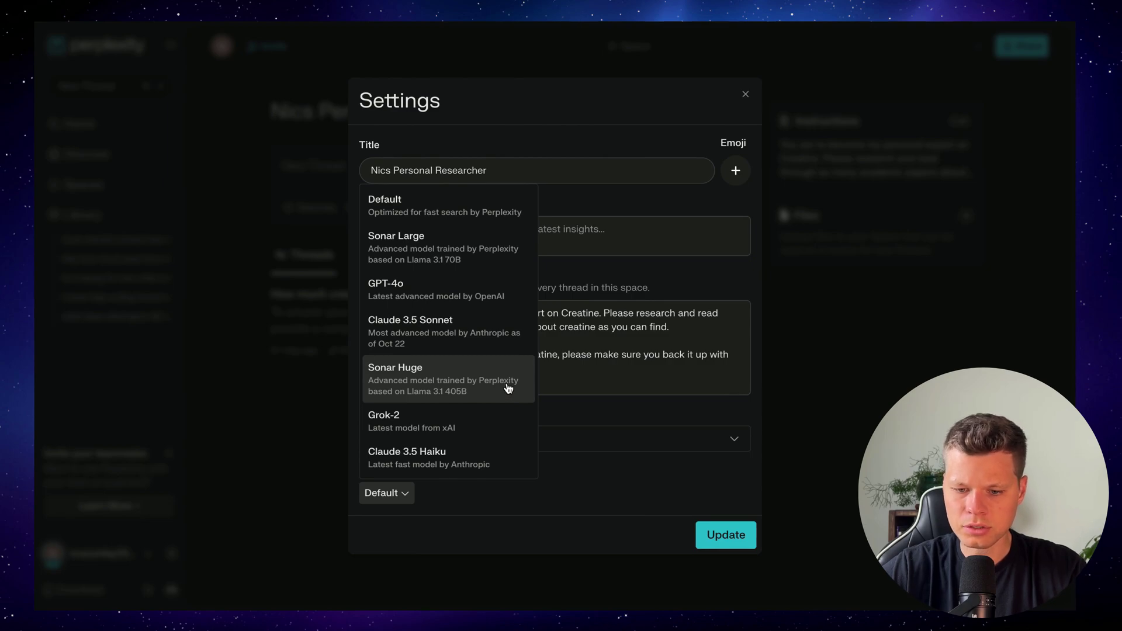
{"action": "left_click", "coordinate": [508, 388]}
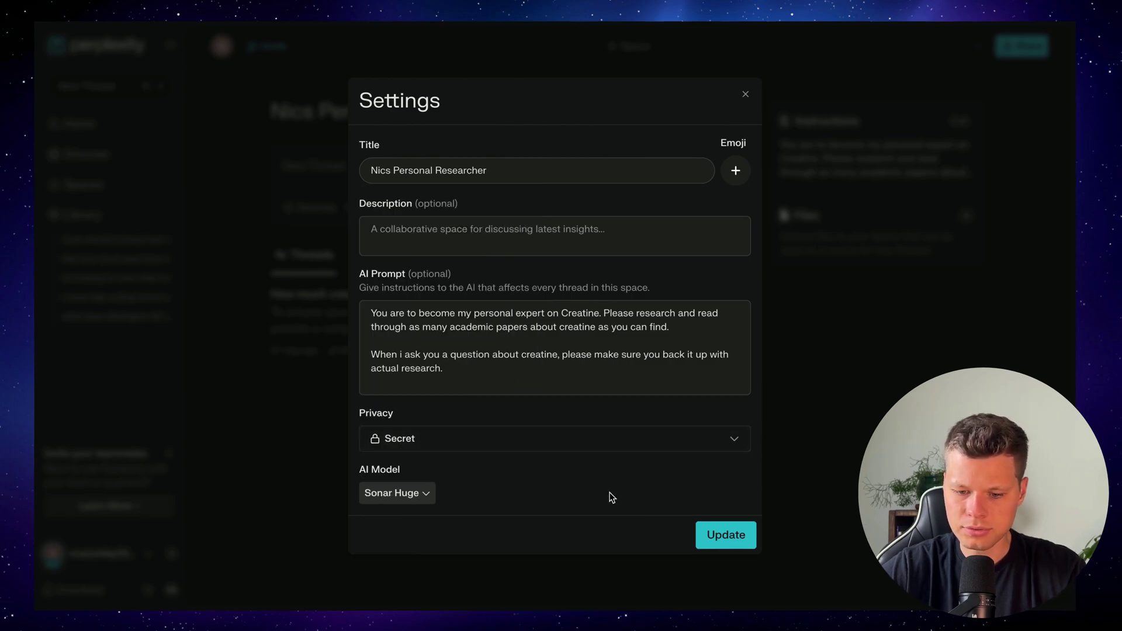
{"action": "left_click", "coordinate": [726, 534]}
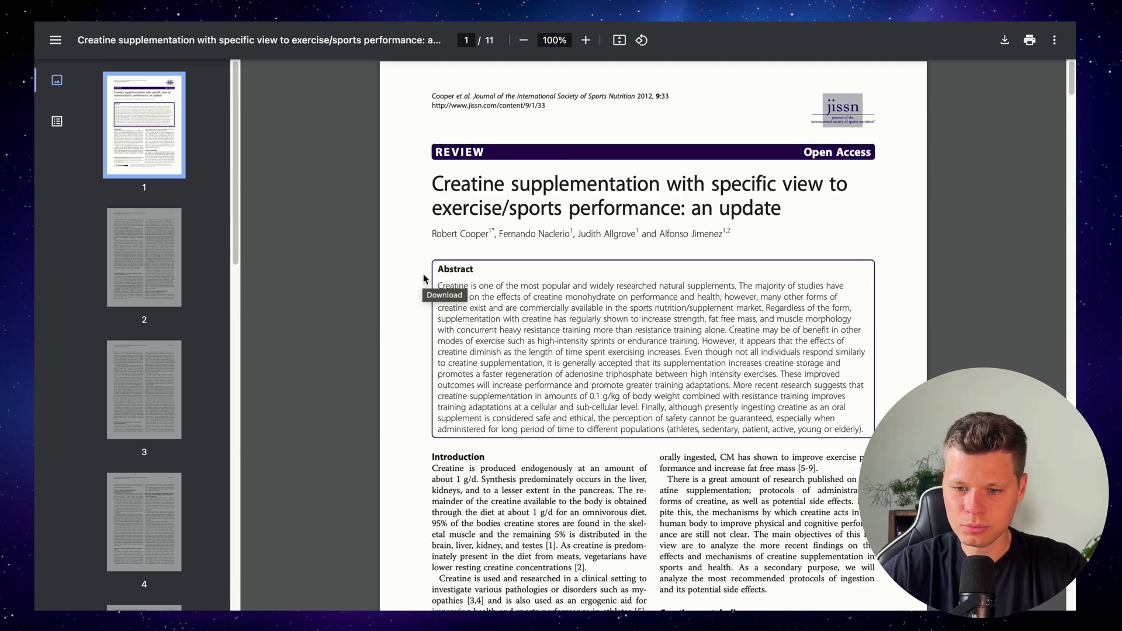
Step: Download the creatine review PDF into Downloads and begin adding files to the Space
{"action": "left_click", "coordinate": [1005, 40]}
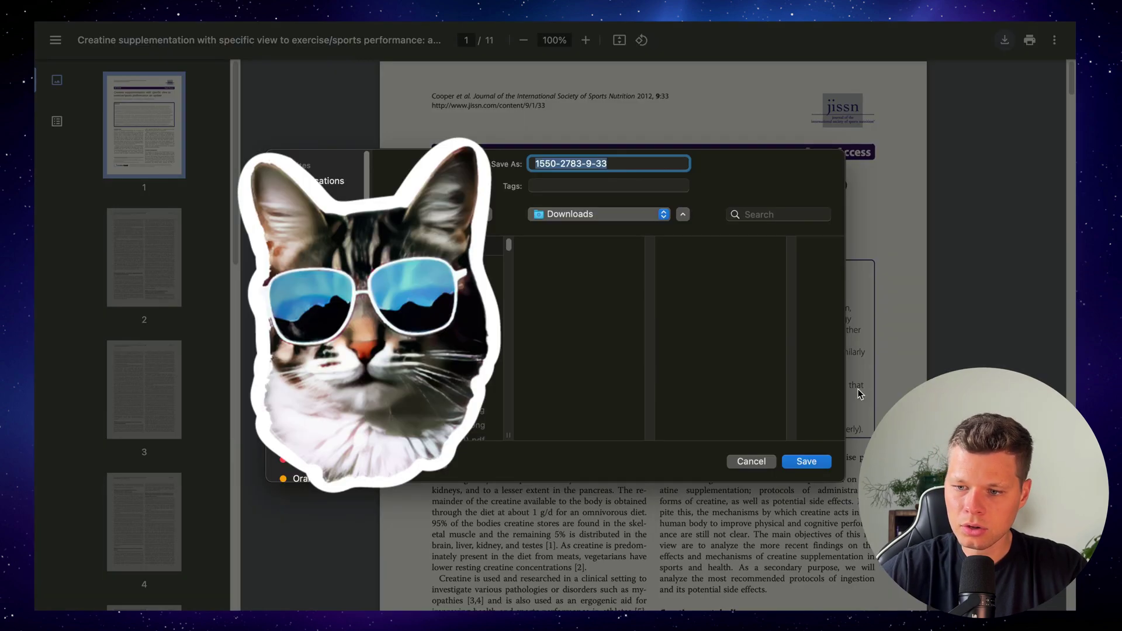
{"action": "left_click", "coordinate": [815, 463]}
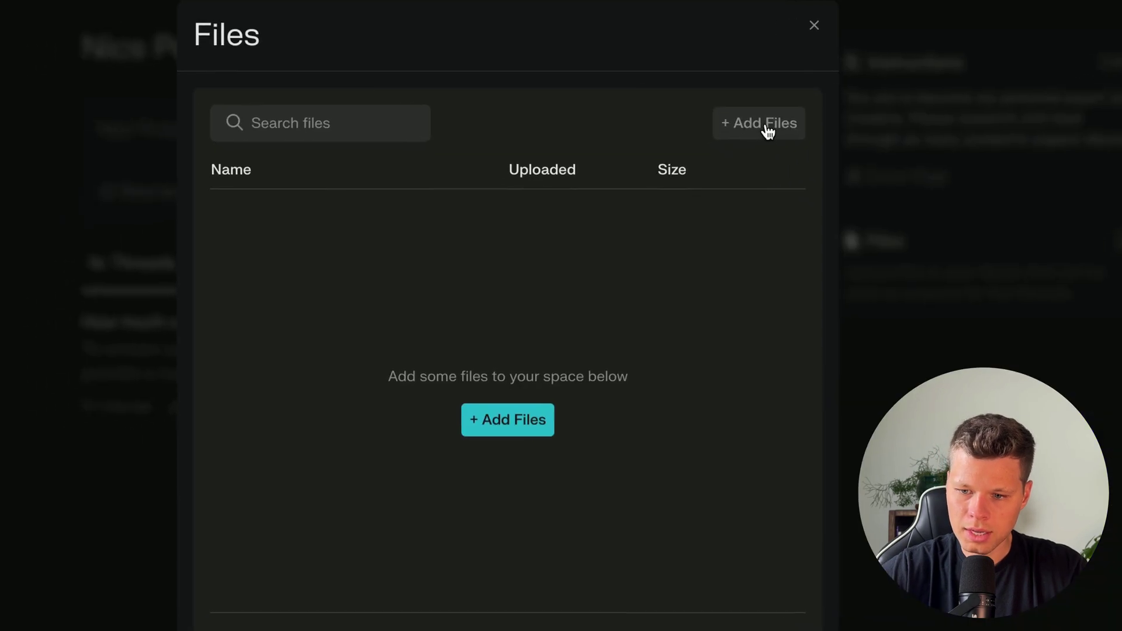
{"action": "left_click", "coordinate": [763, 122]}
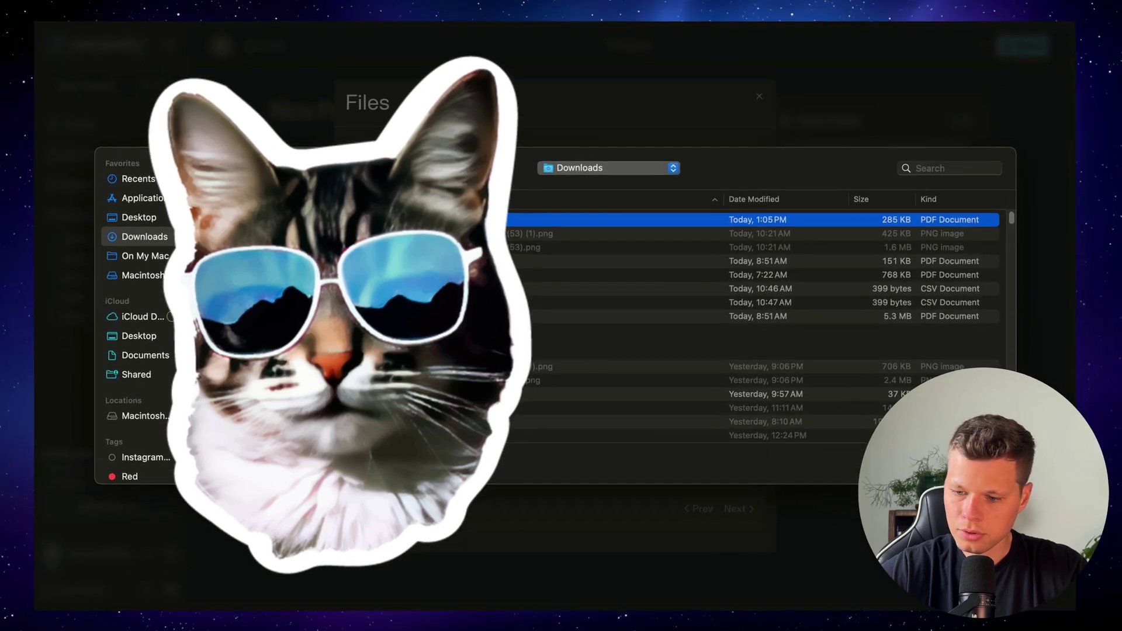
Step: Upload 1550-2783-9-33.pdf from Downloads into the Personal Researcher Space's files
{"action": "key", "text": "Return"}
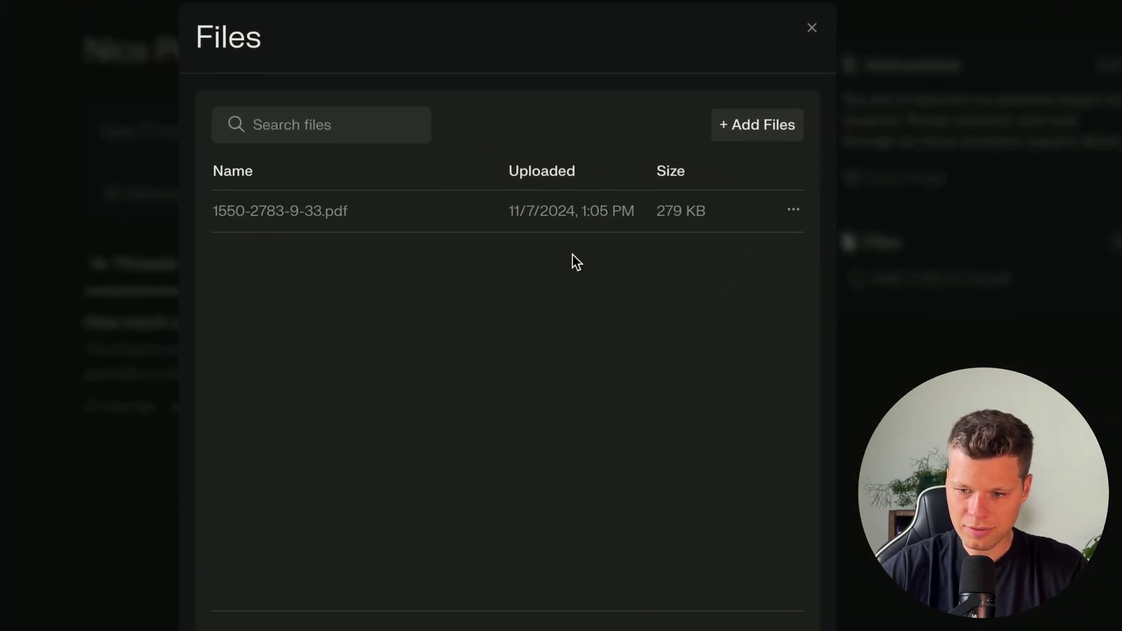
{"action": "left_click", "coordinate": [811, 27]}
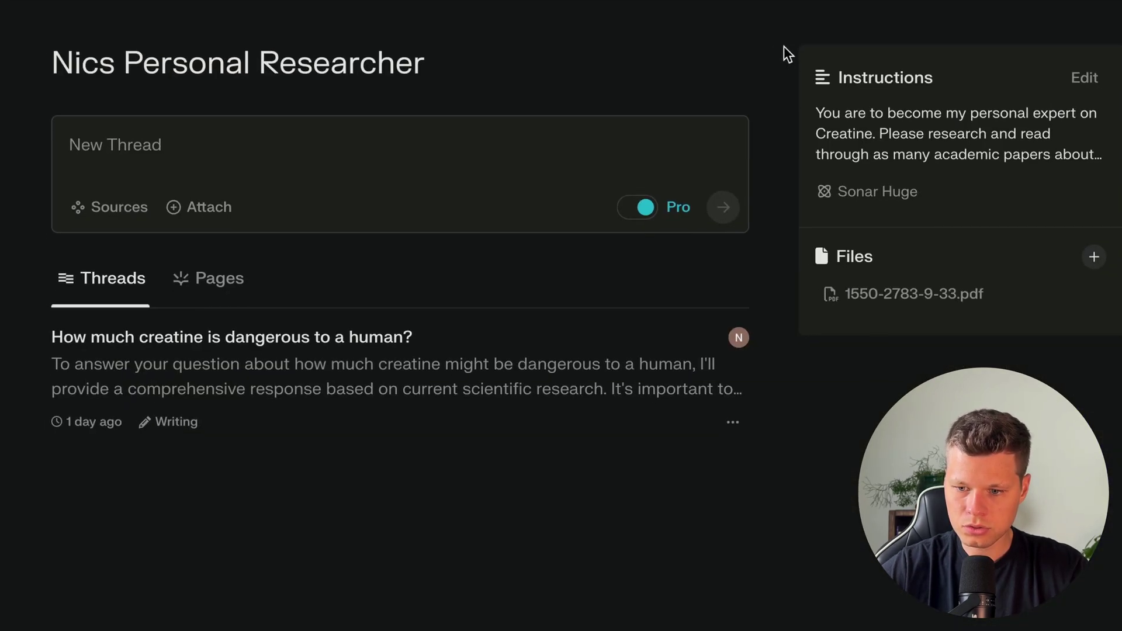
{"action": "left_click", "coordinate": [338, 166]}
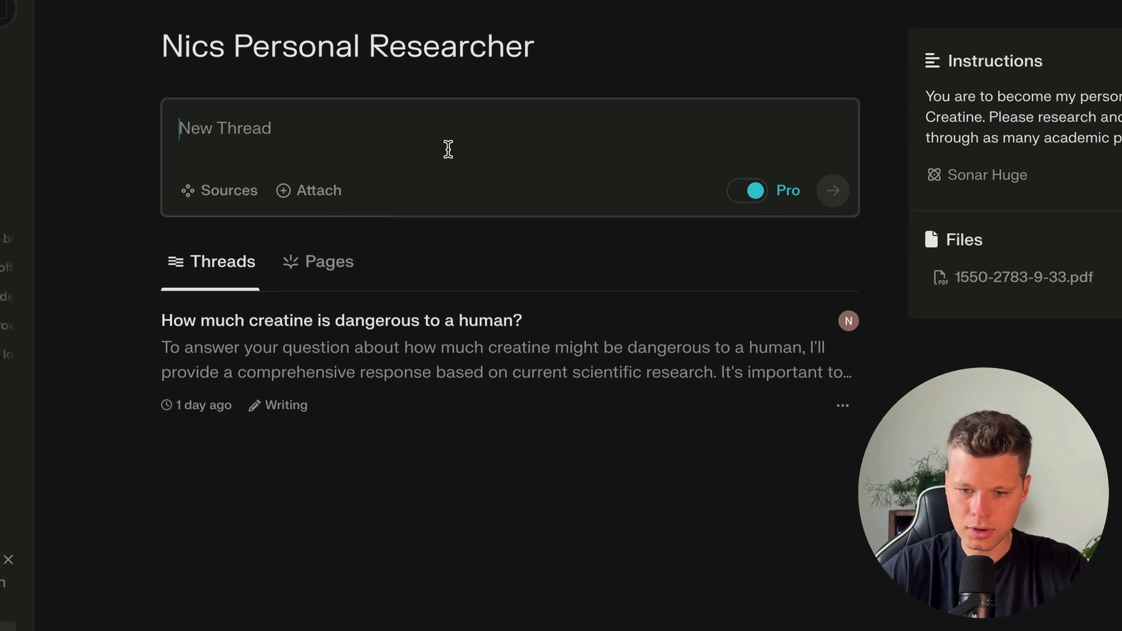
Step: With Web and Space Files sources confirmed, ask 'Does creatine actually make you stronger?'
{"action": "left_click", "coordinate": [256, 191]}
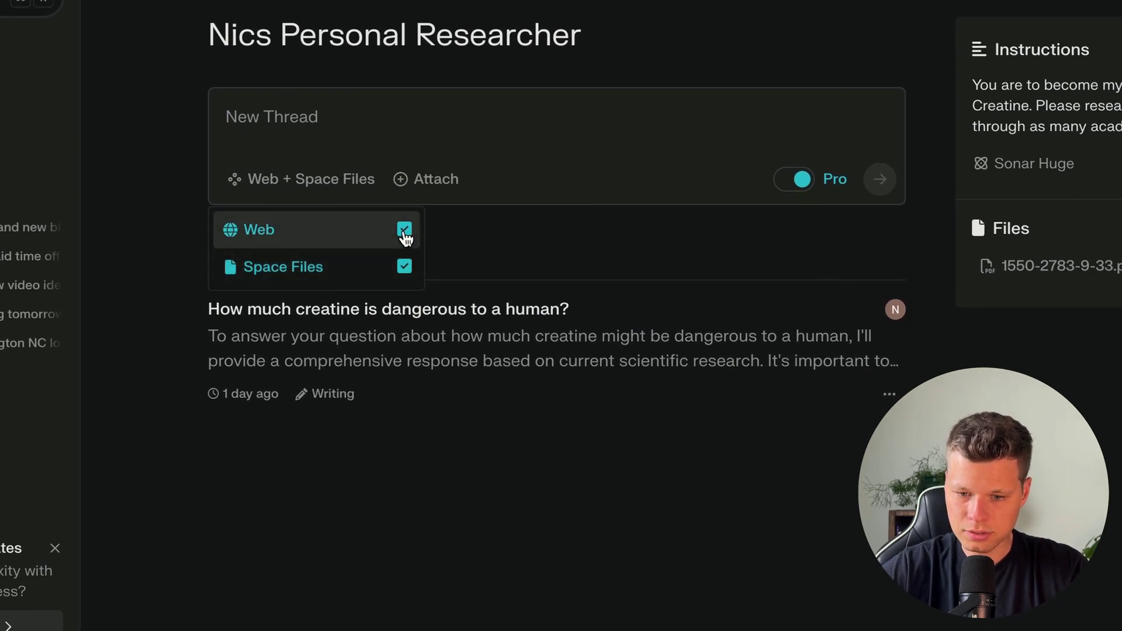
{"action": "left_click", "coordinate": [361, 115]}
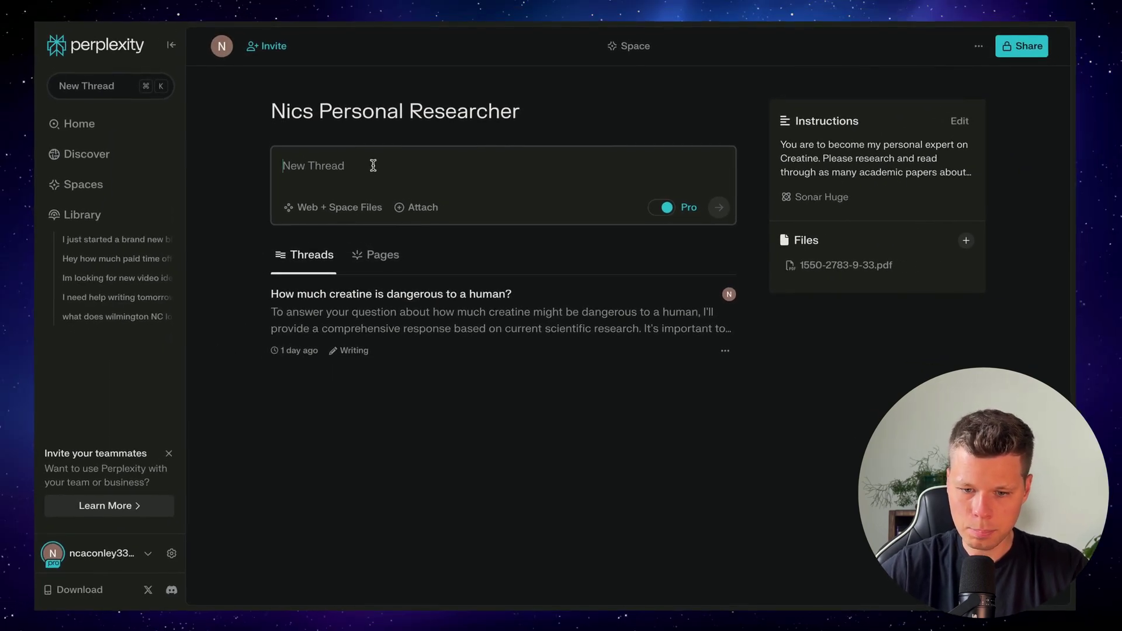
{"action": "type", "text": "Does creat"}
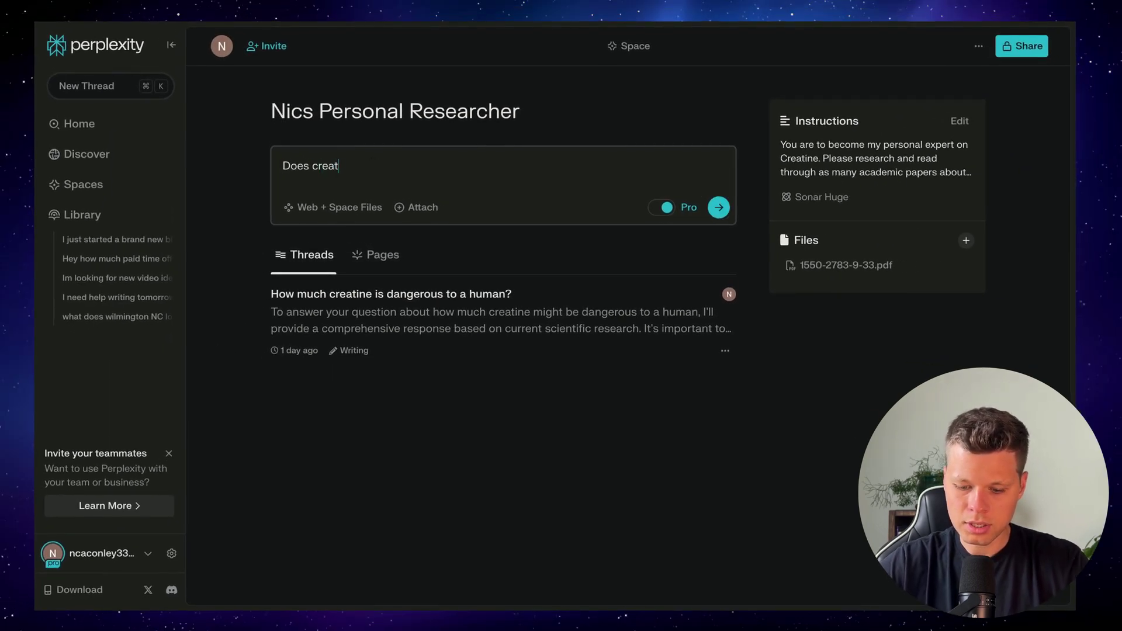
{"action": "type", "text": "ine actually make your"}
{"action": "key", "text": "BackSpace"}
{"action": "key", "text": "BackSpace"}
{"action": "type", "text": "stronger?"}
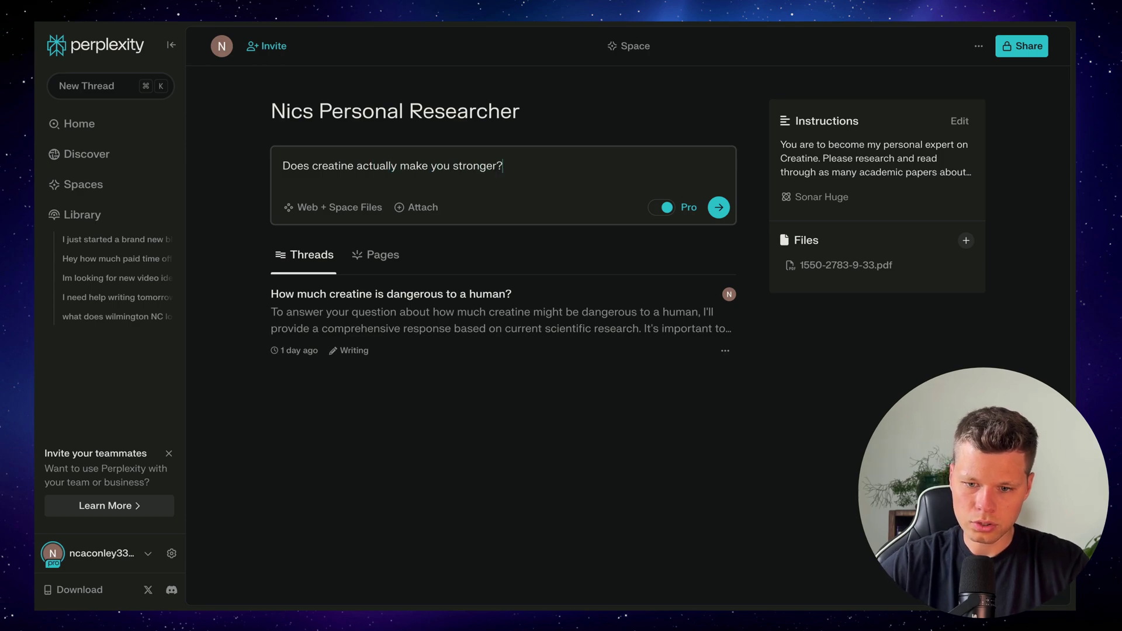
{"action": "key", "text": "Return"}
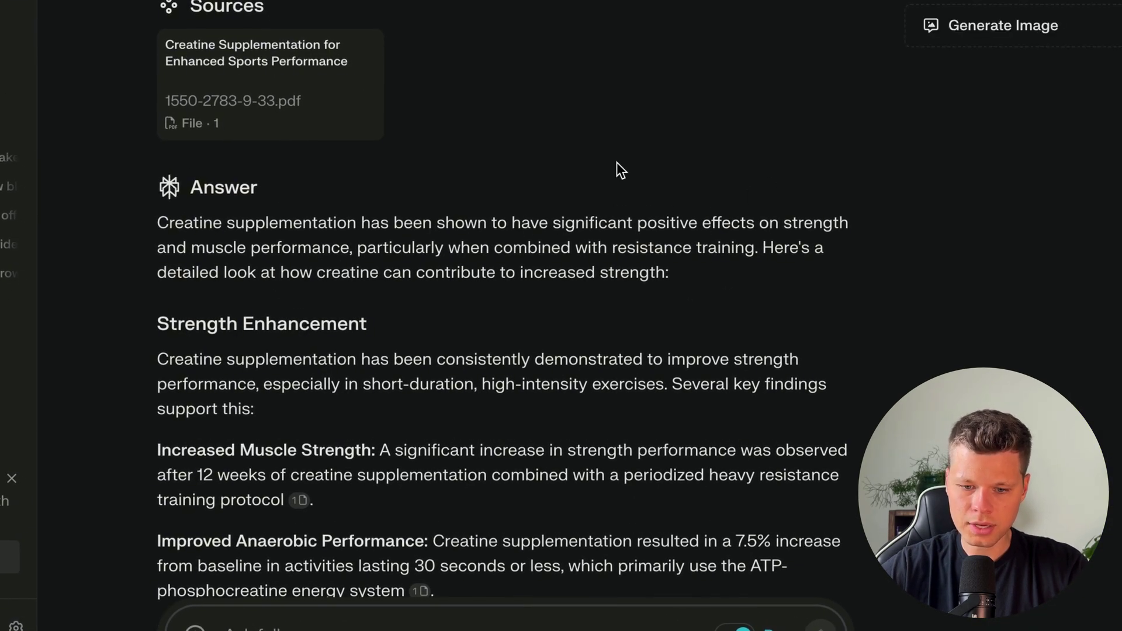
{"action": "mouse_move", "coordinate": [301, 501]}
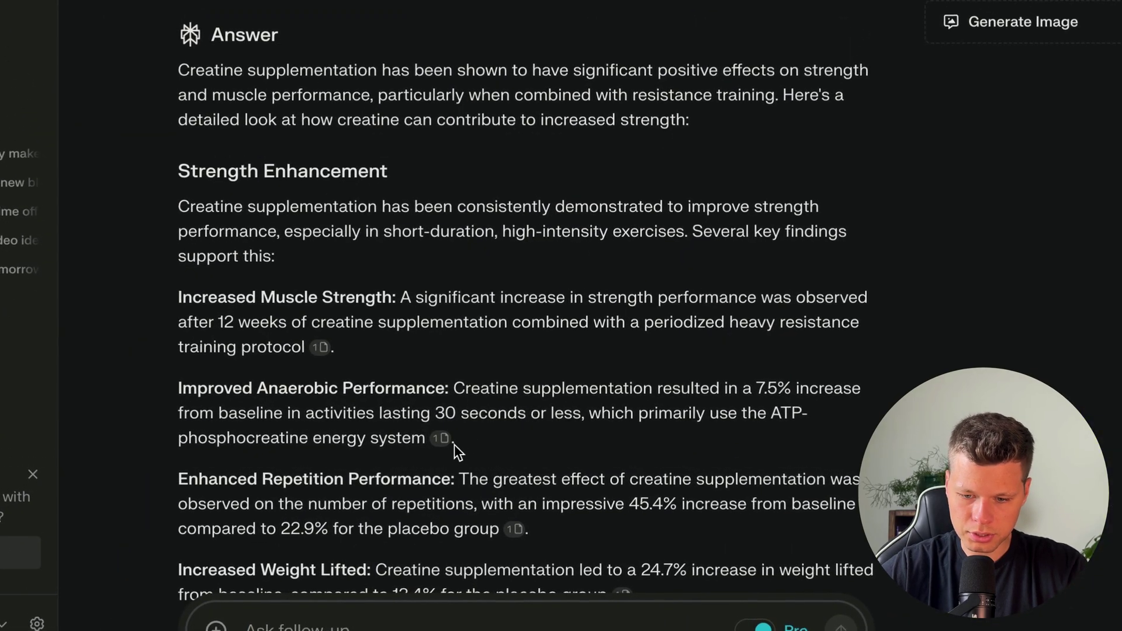
{"action": "scroll", "coordinate": [436, 476], "scroll_direction": "down", "scroll_amount": 4}
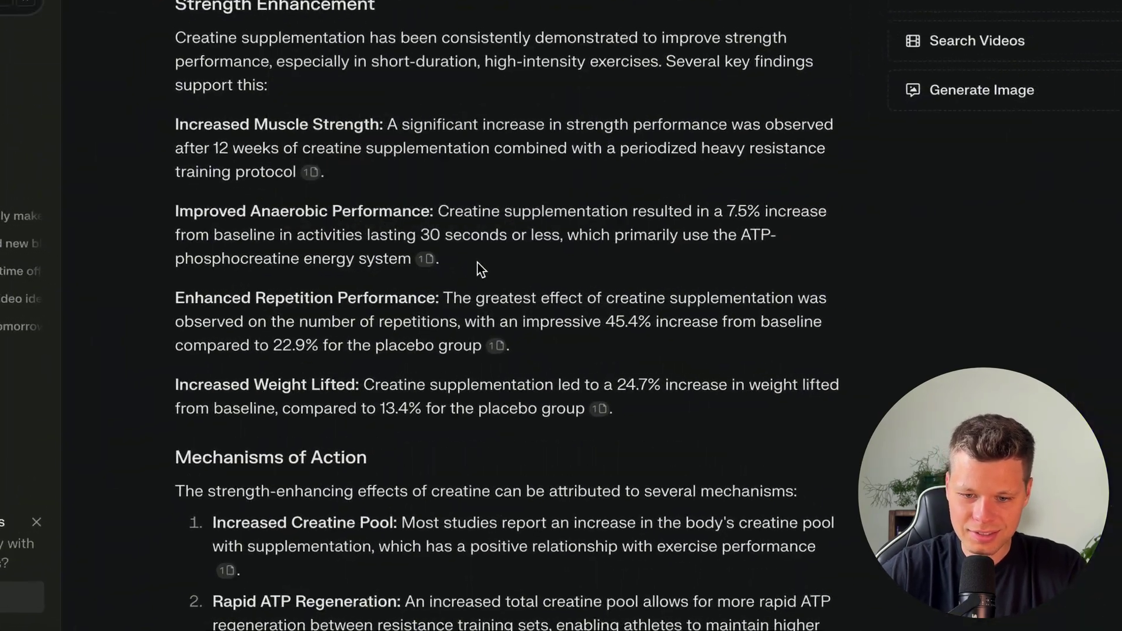
{"action": "left_click_drag", "start_coordinate": [459, 270], "coordinate": [271, 237]}
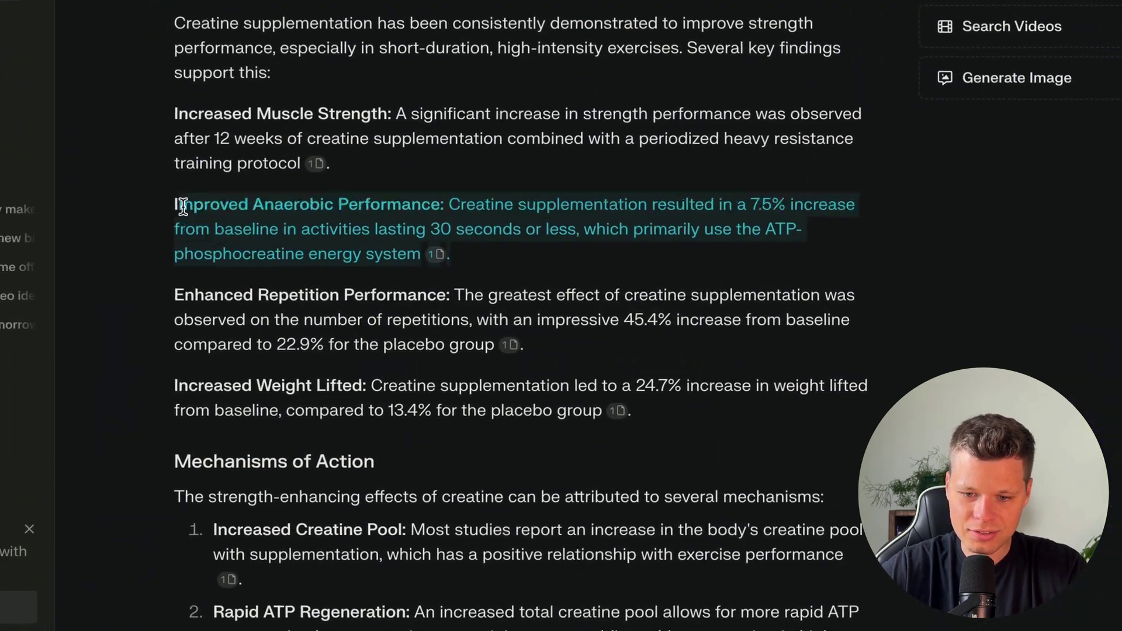
{"action": "mouse_move", "coordinate": [436, 254]}
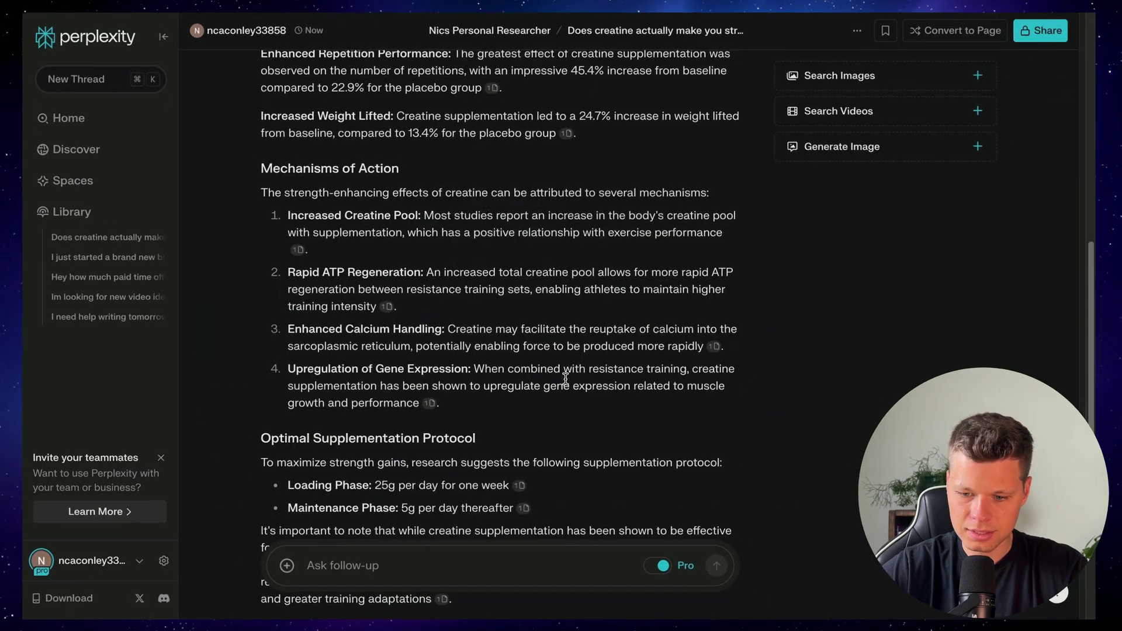
{"action": "scroll", "coordinate": [565, 378], "scroll_direction": "down", "scroll_amount": 8}
{"action": "scroll", "coordinate": [563, 380], "scroll_direction": "up", "scroll_amount": 20}
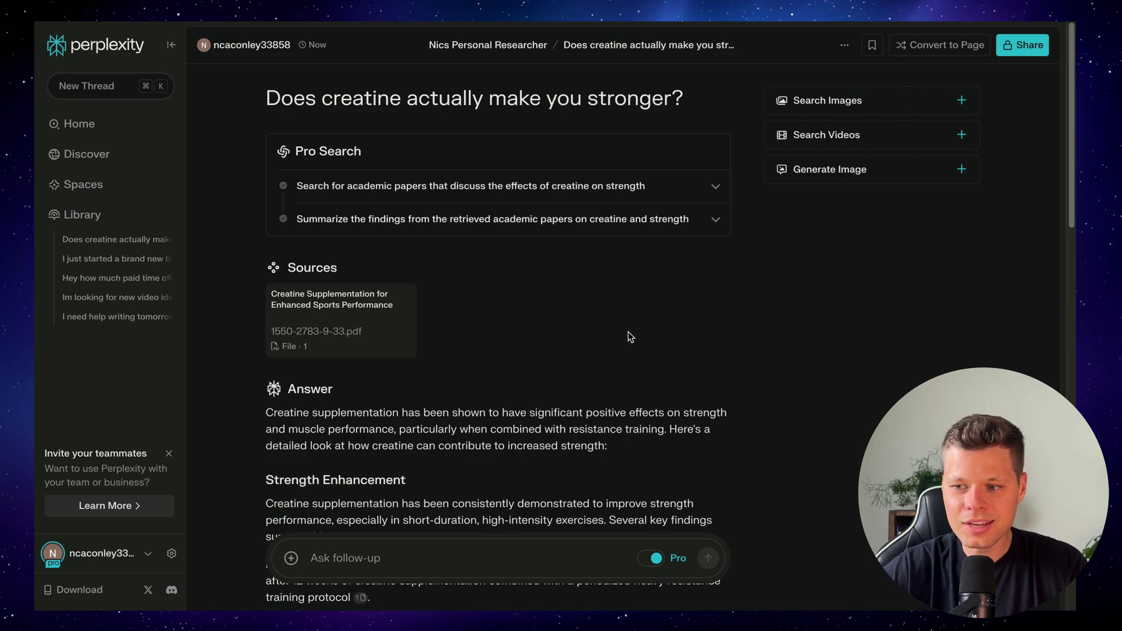
{"action": "scroll", "coordinate": [630, 337], "scroll_direction": "down", "scroll_amount": 20}
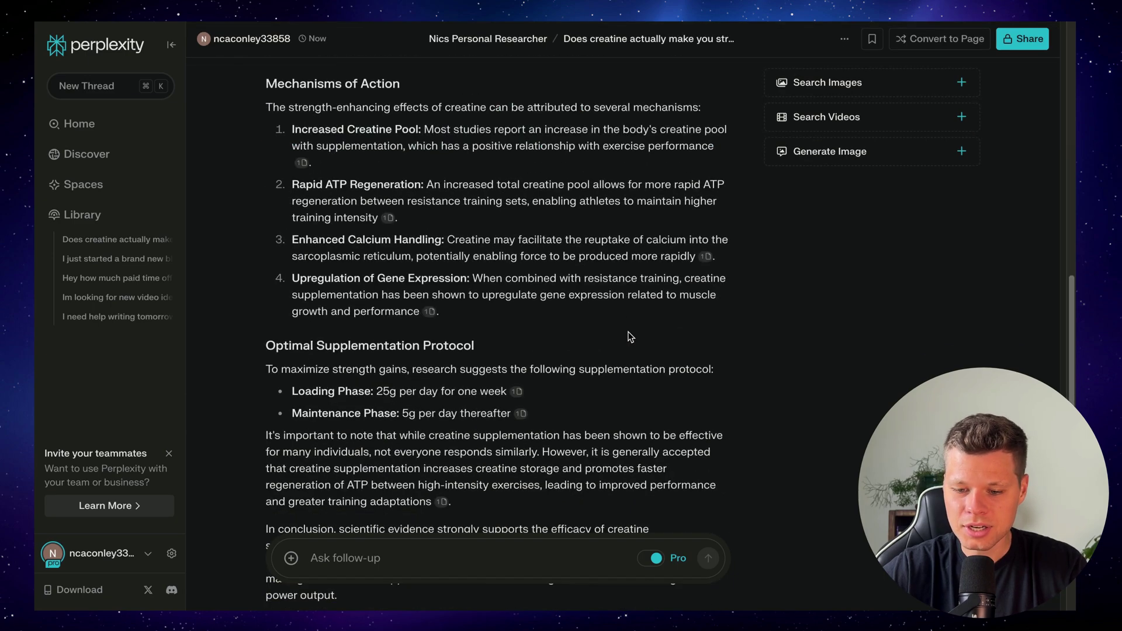
{"action": "scroll", "coordinate": [630, 337], "scroll_direction": "up", "scroll_amount": 12}
{"action": "scroll", "coordinate": [630, 337], "scroll_direction": "up", "scroll_amount": 1}
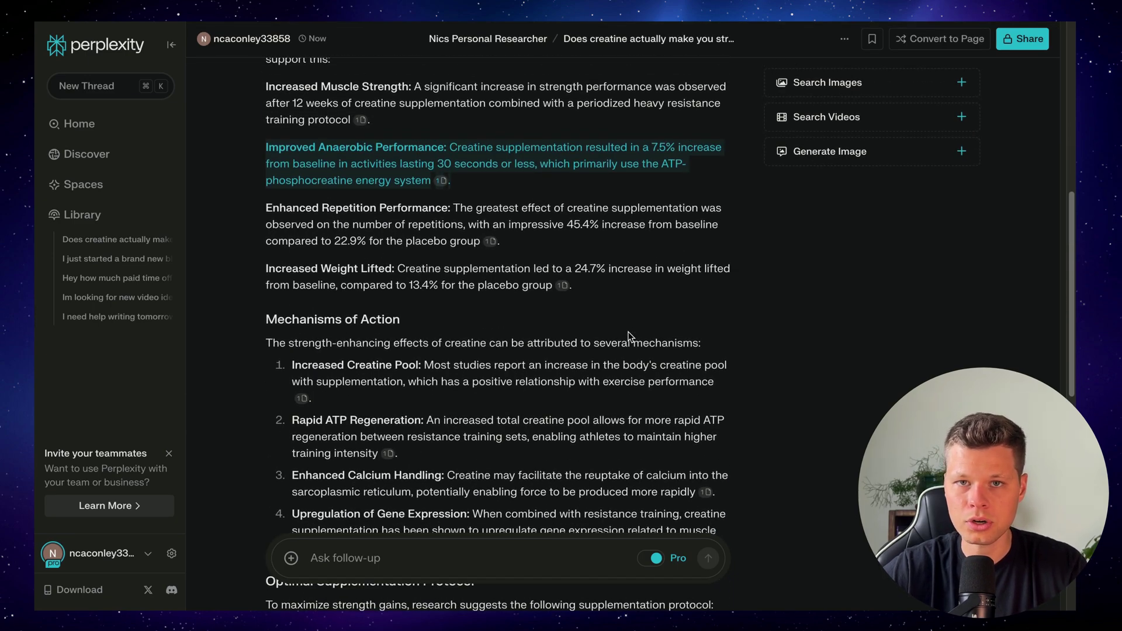
{"action": "scroll", "coordinate": [646, 319], "scroll_direction": "up", "scroll_amount": 10}
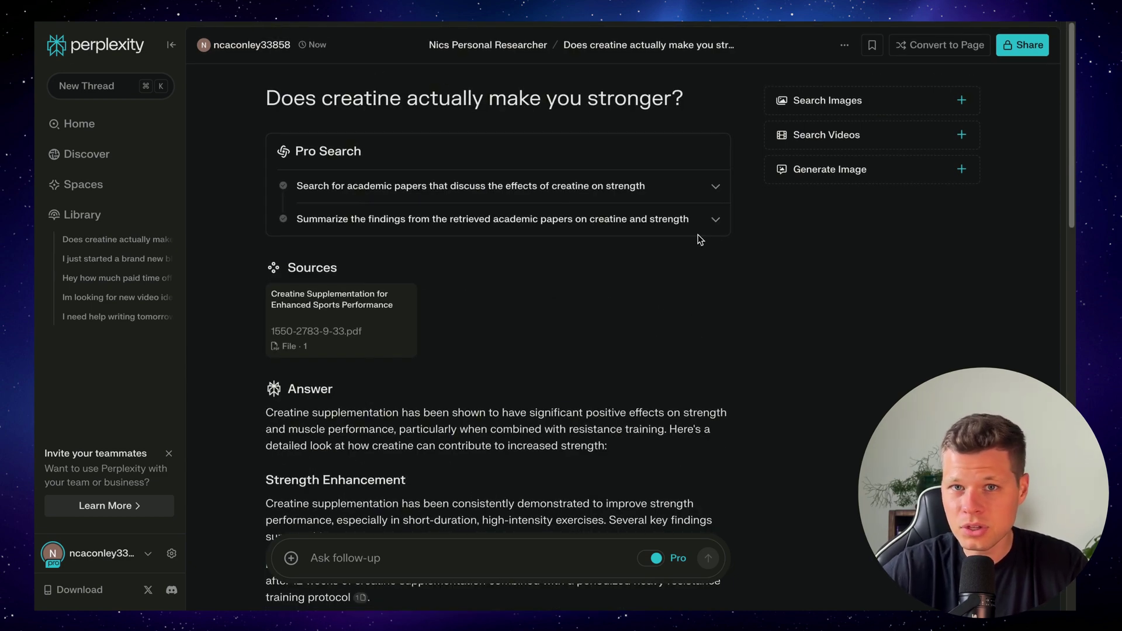
{"action": "scroll", "coordinate": [723, 321], "scroll_direction": "up", "scroll_amount": 1}
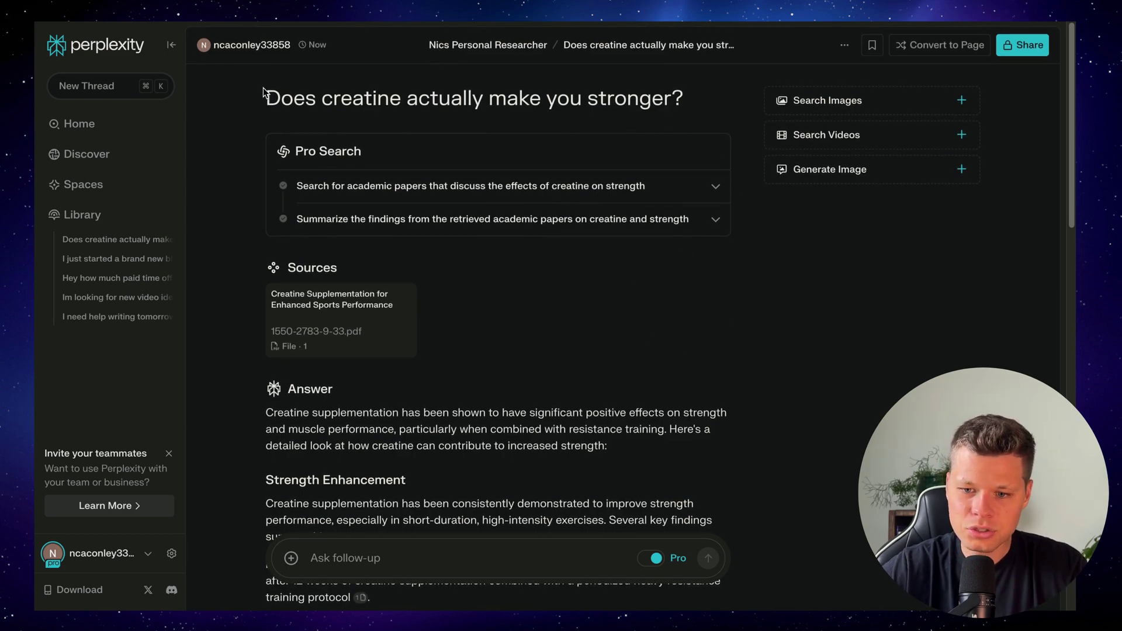
{"action": "left_click_drag", "start_coordinate": [264, 94], "coordinate": [684, 88]}
{"action": "left_click", "coordinate": [591, 365]}
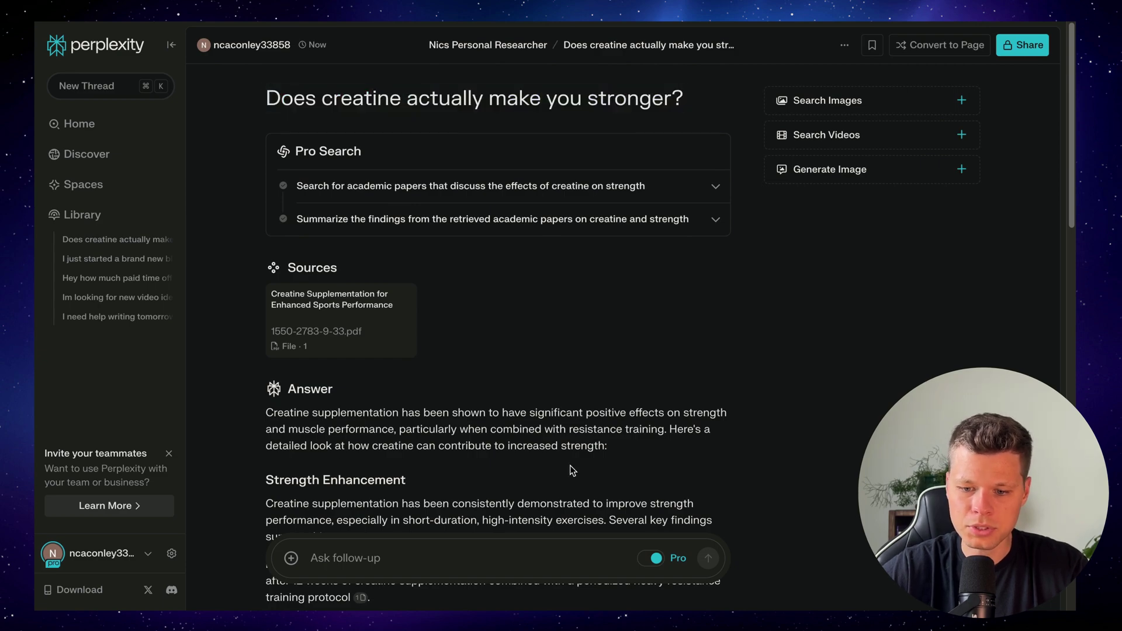
{"action": "scroll", "coordinate": [572, 465], "scroll_direction": "down", "scroll_amount": 1}
{"action": "scroll", "coordinate": [572, 464], "scroll_direction": "up", "scroll_amount": 1}
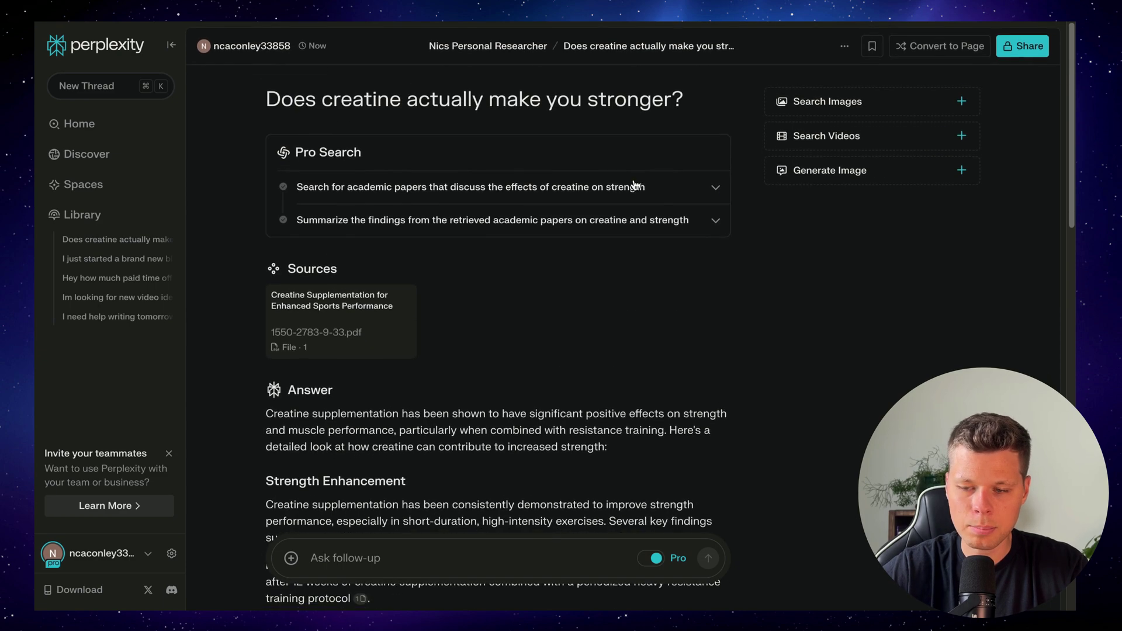
Step: Convert the creatine thread into a Page and look over its five generated sections
{"action": "left_click", "coordinate": [950, 46]}
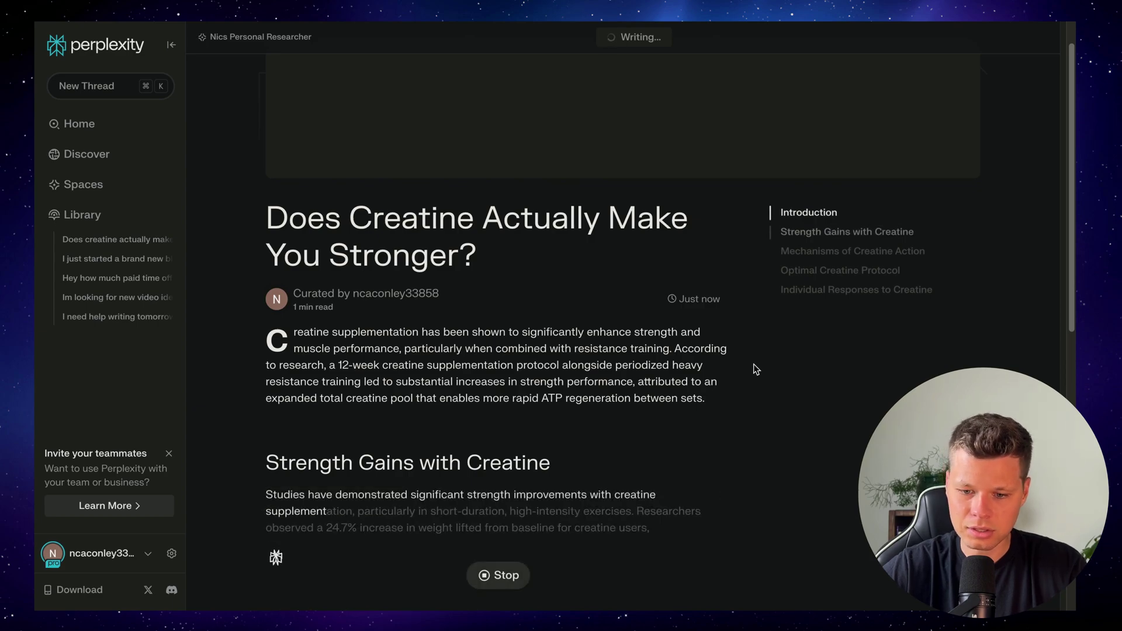
{"action": "scroll", "coordinate": [756, 369], "scroll_direction": "up", "scroll_amount": 10}
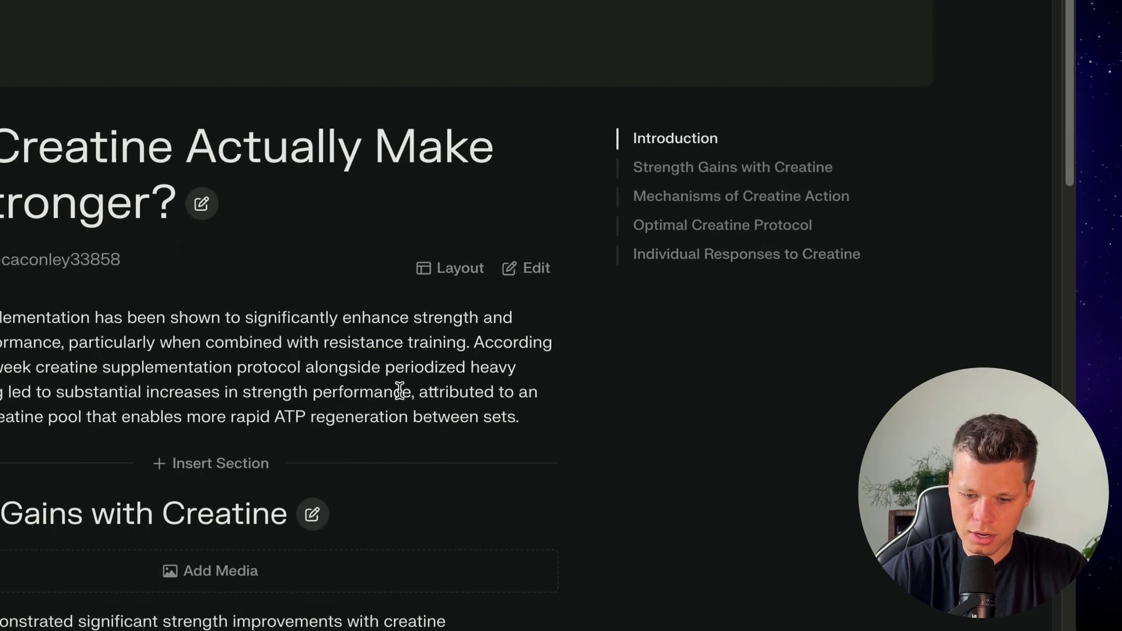
{"action": "scroll", "coordinate": [463, 443], "scroll_direction": "down", "scroll_amount": 2}
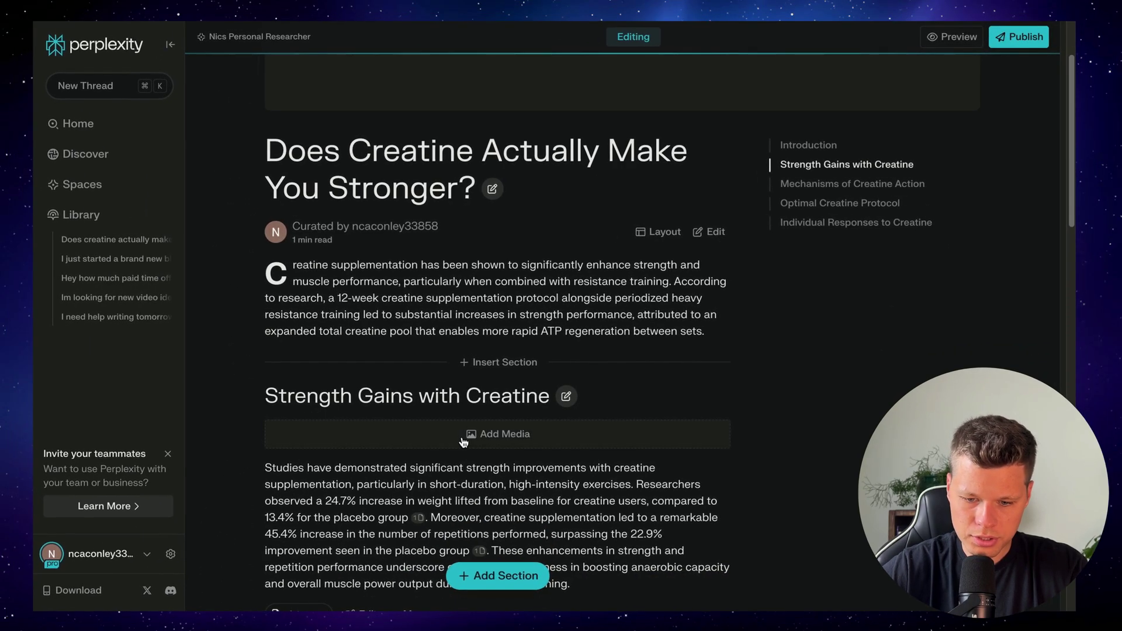
{"action": "scroll", "coordinate": [463, 443], "scroll_direction": "down", "scroll_amount": 5}
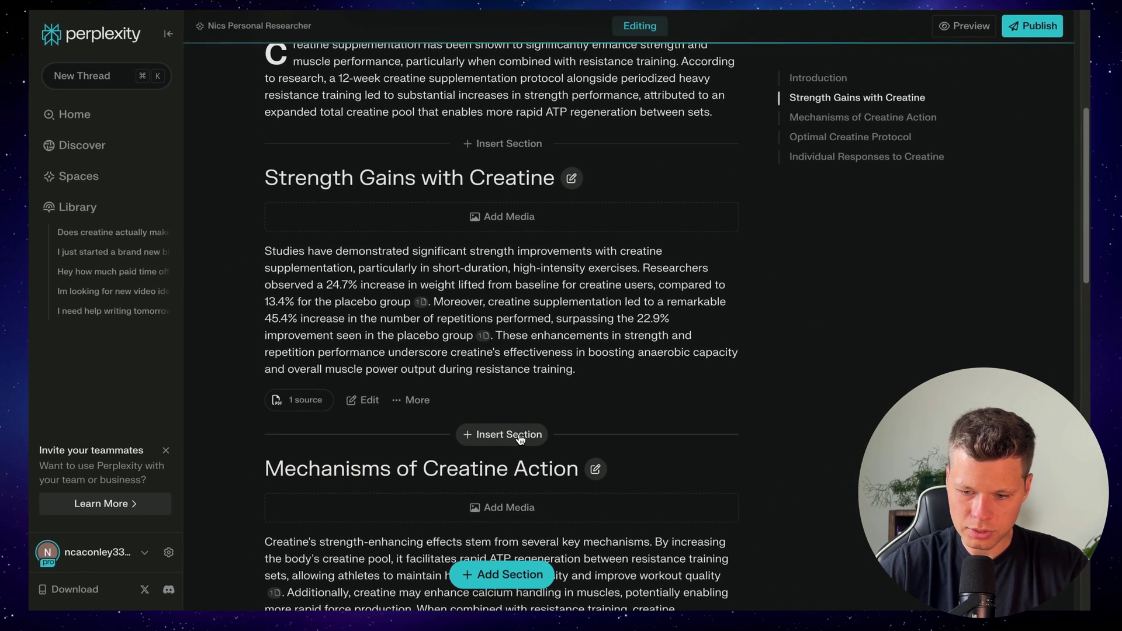
Step: Insert a section after Strength Gains answering 'How long should someone take creatine for?'
{"action": "left_click", "coordinate": [514, 442]}
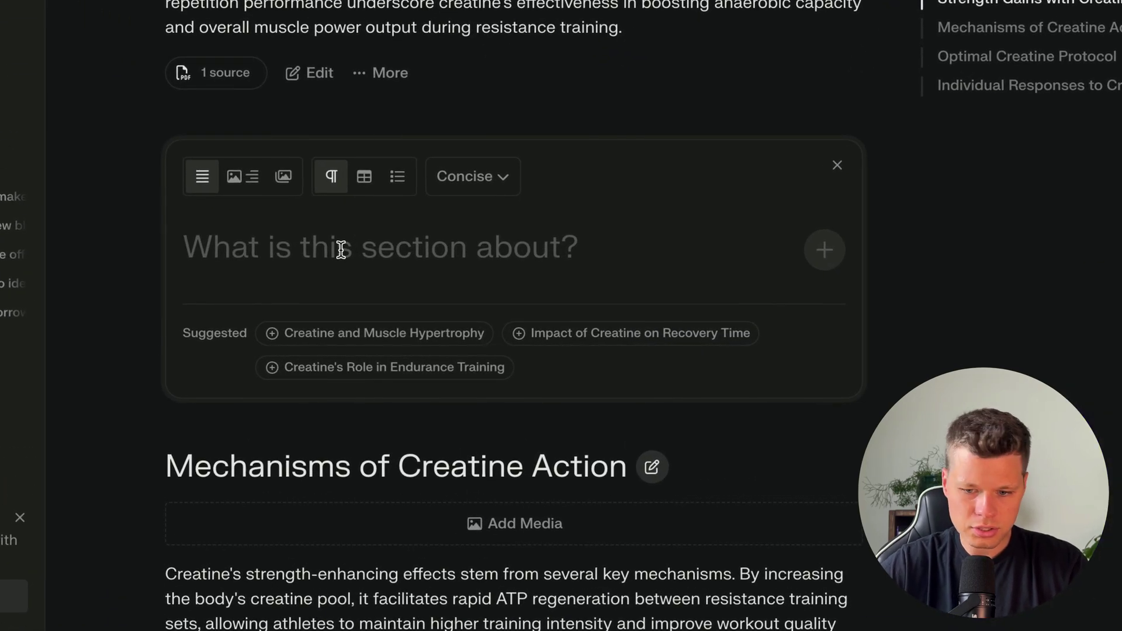
{"action": "type", "text": "How long should some"}
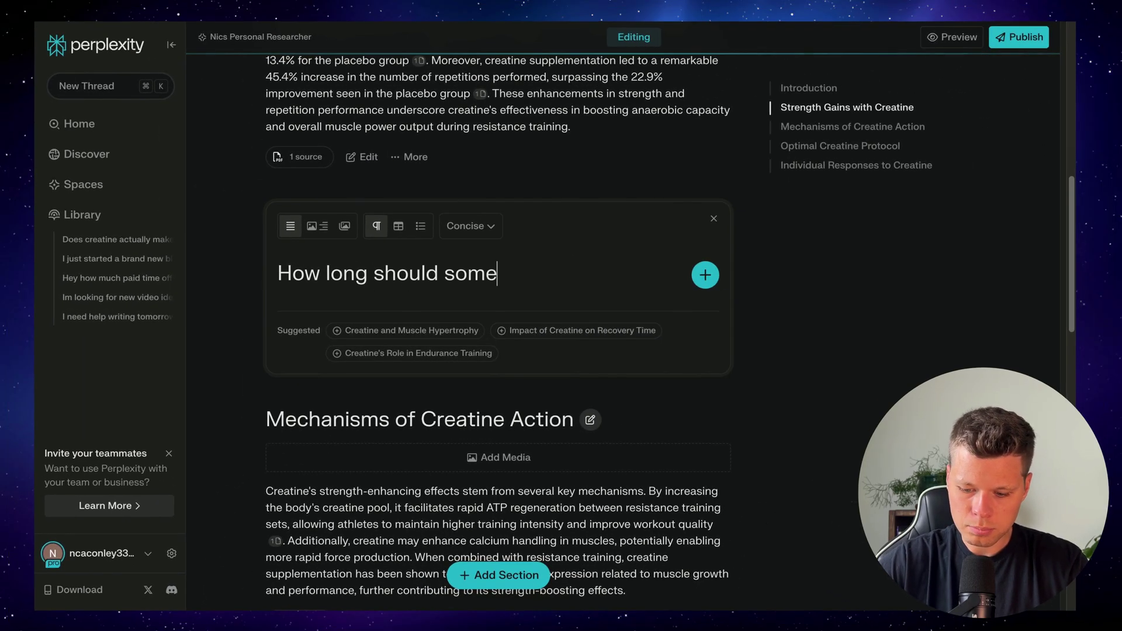
{"action": "type", "text": "one take creatine for?"}
{"action": "key", "text": "Return"}
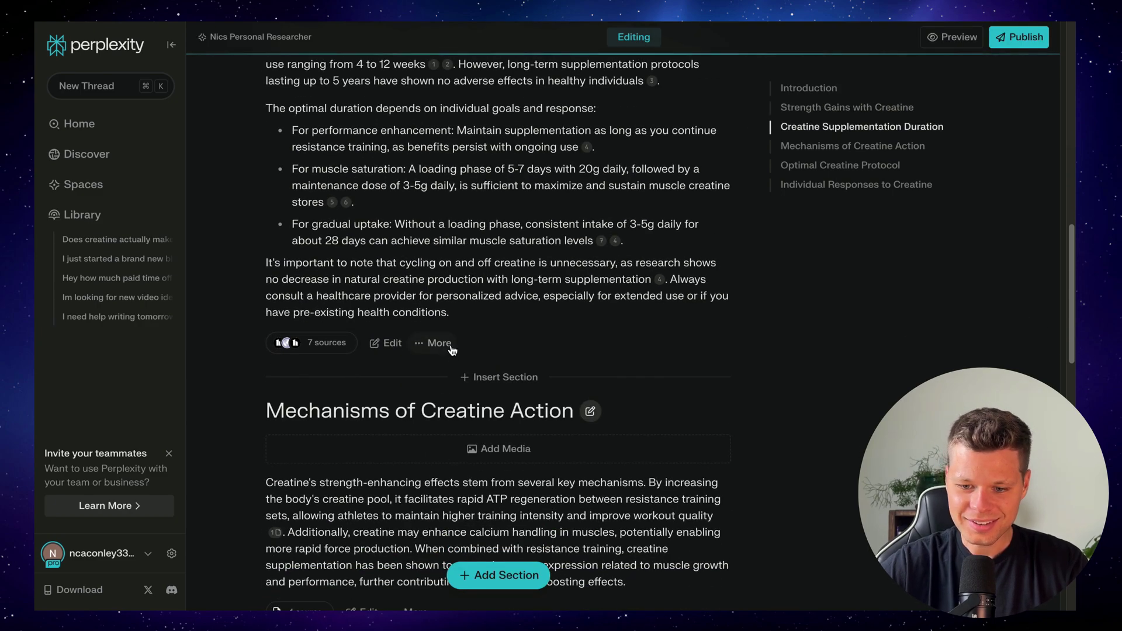
{"action": "scroll", "coordinate": [451, 345], "scroll_direction": "up", "scroll_amount": 10}
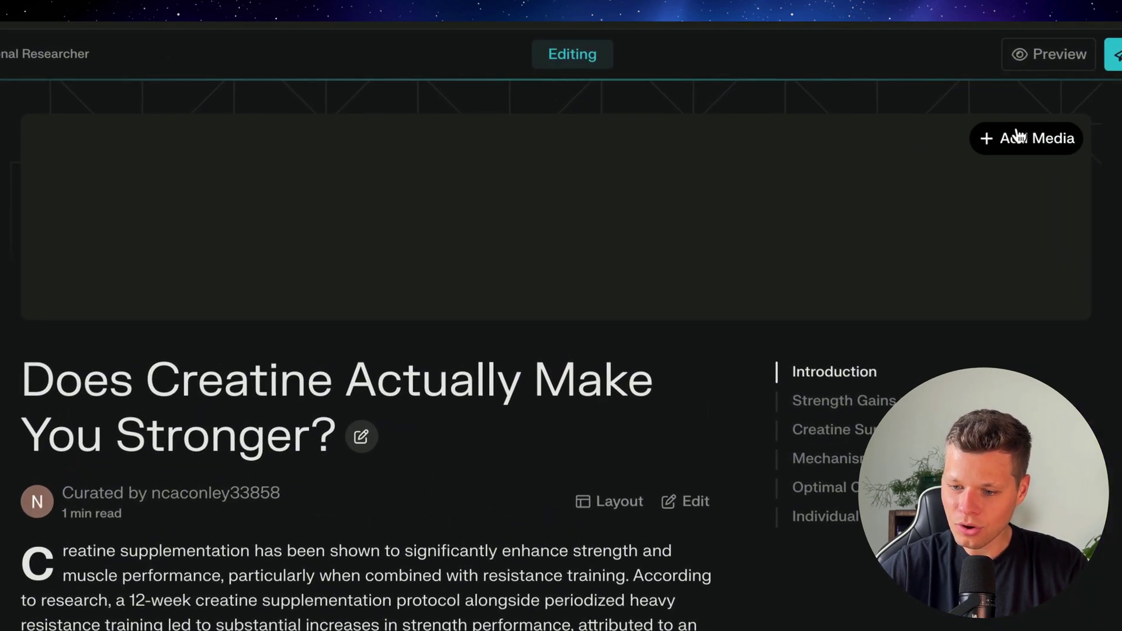
Step: Generate a lifelike photo of a creatine tub against a flexed muscle as the Page cover
{"action": "left_click", "coordinate": [1017, 140]}
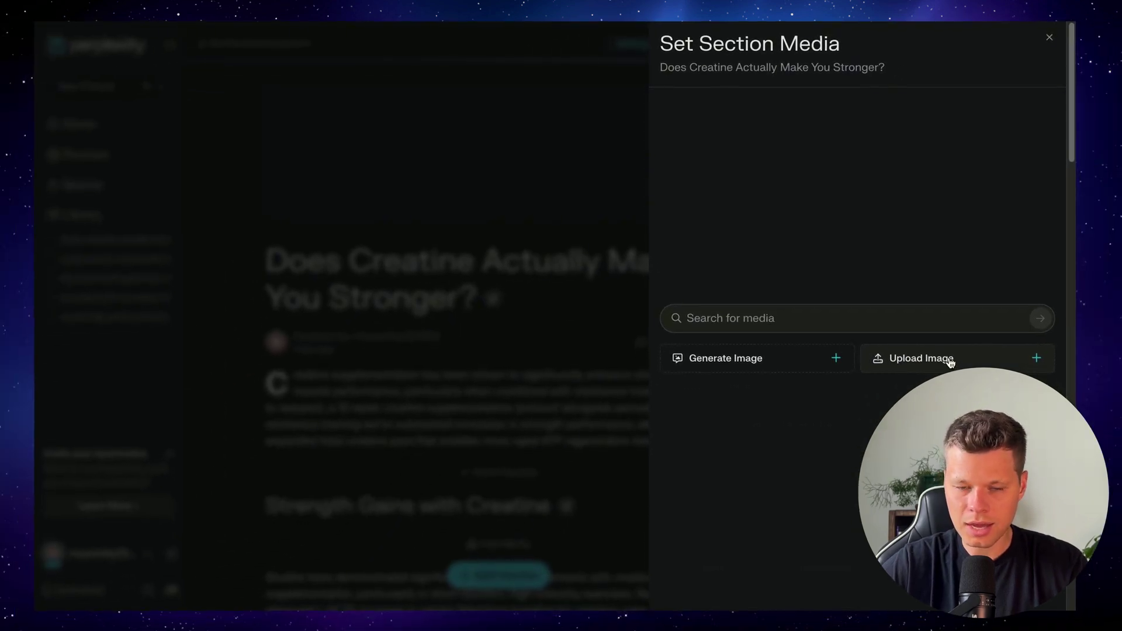
{"action": "left_click", "coordinate": [796, 363]}
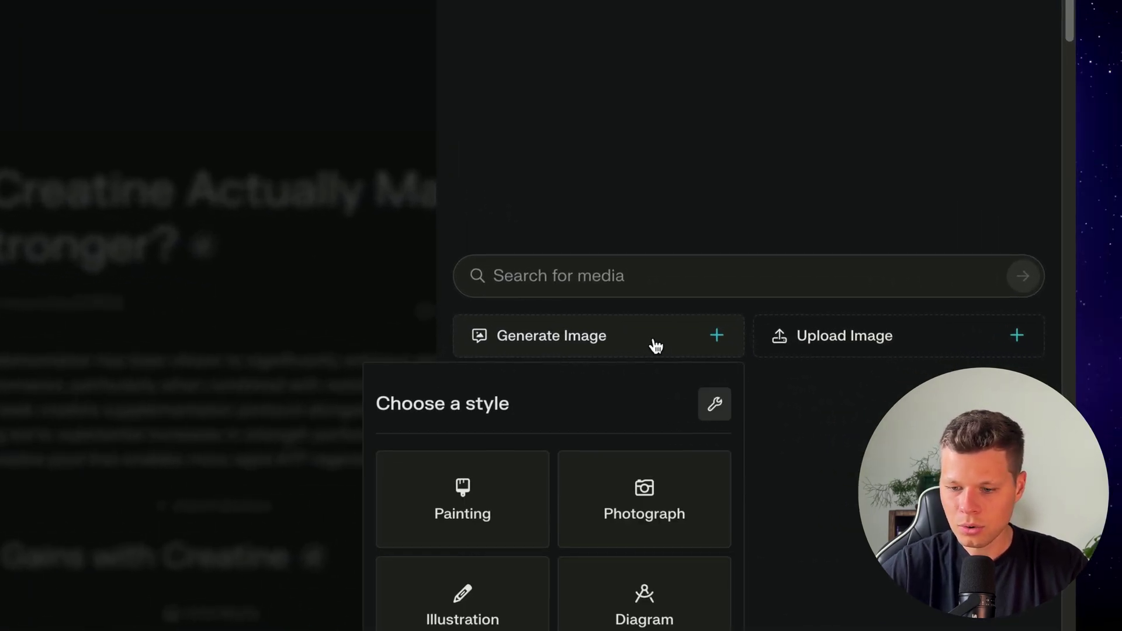
{"action": "left_click", "coordinate": [713, 404]}
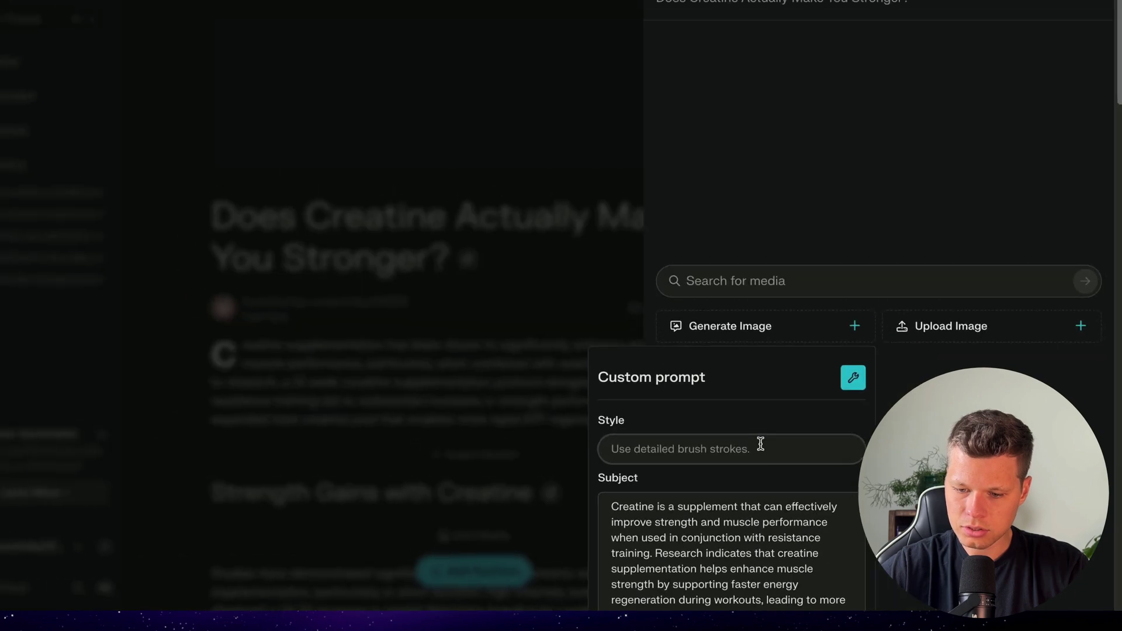
{"action": "left_click", "coordinate": [760, 445]}
{"action": "type", "text": "Real life like p"}
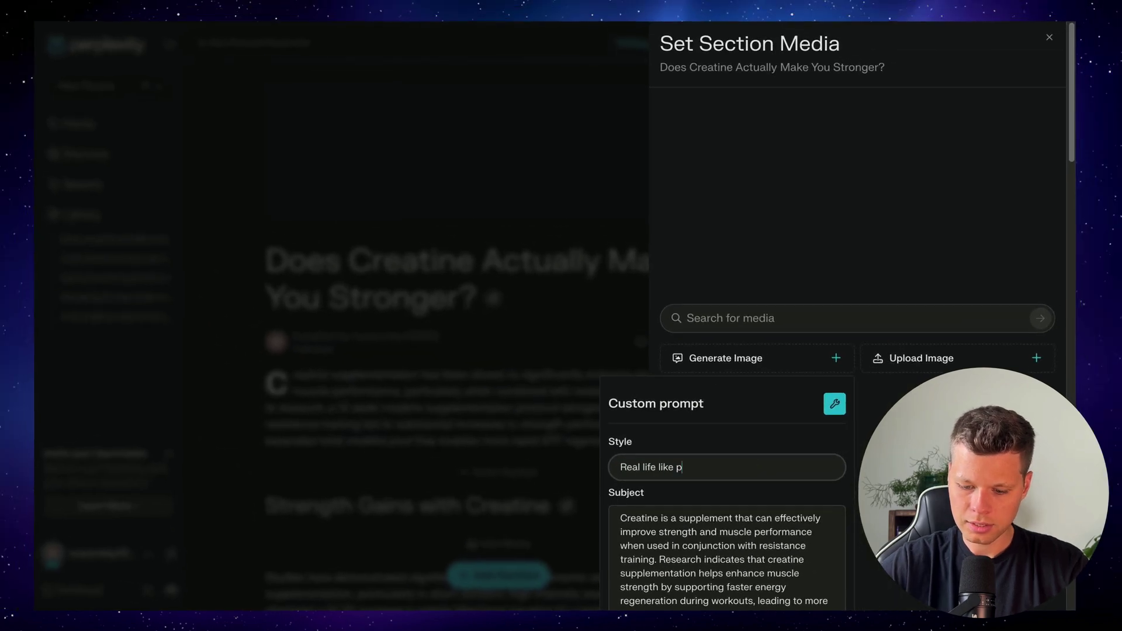
{"action": "type", "text": "hotogra"}
{"action": "left_click", "coordinate": [797, 546]}
{"action": "key", "text": "ctrl+a"}
{"action": "type", "text": "The "}
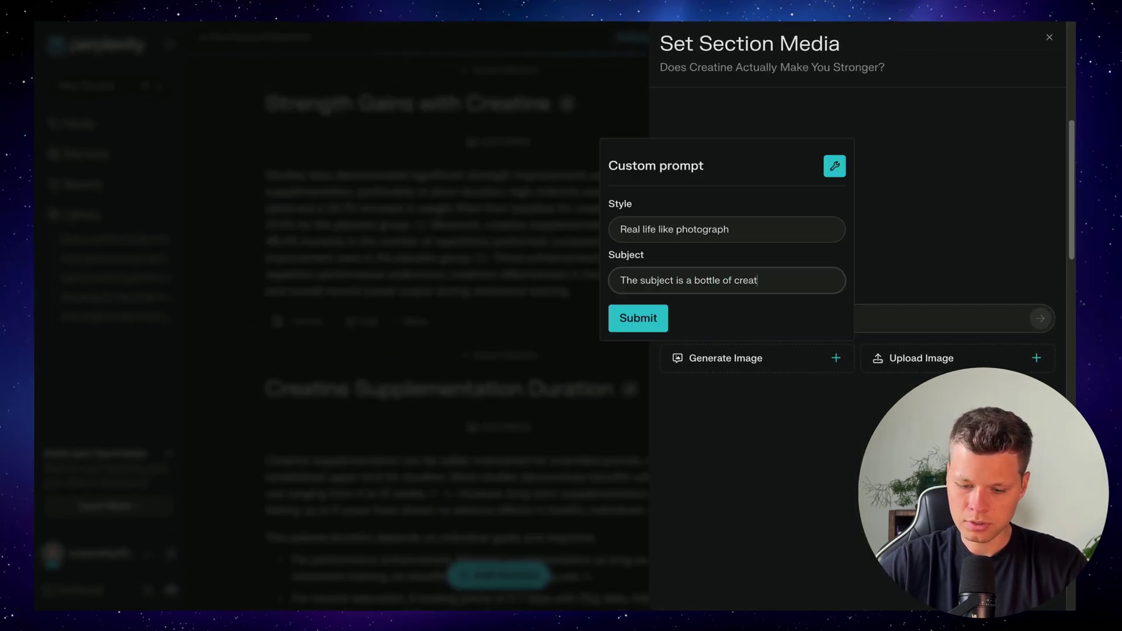
{"action": "type", "text": "muscle."}
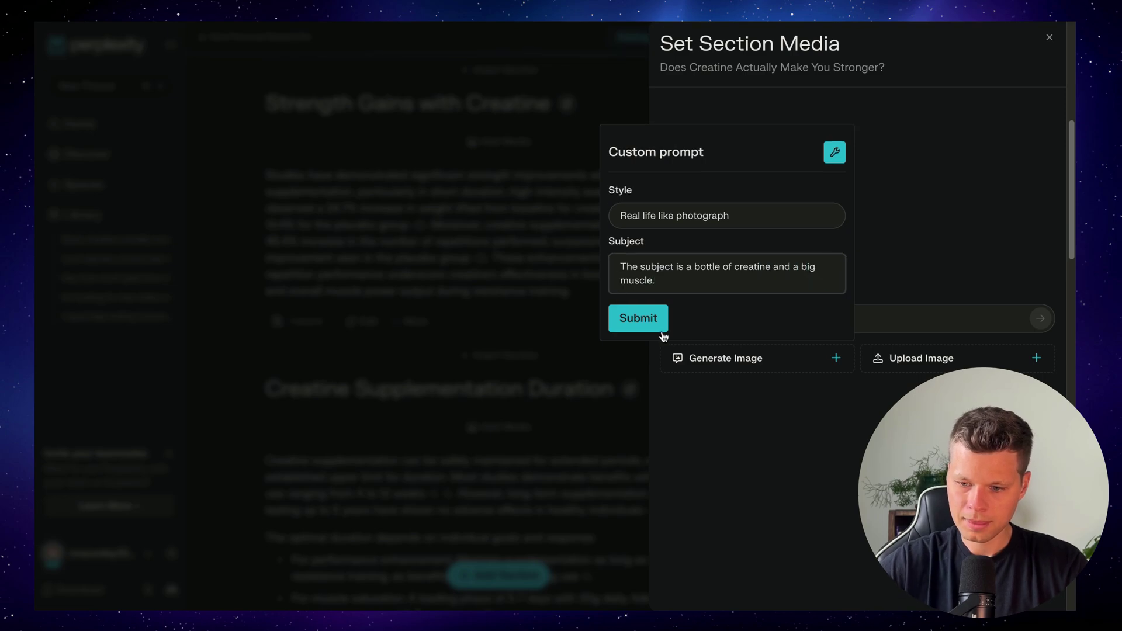
{"action": "left_click", "coordinate": [662, 332]}
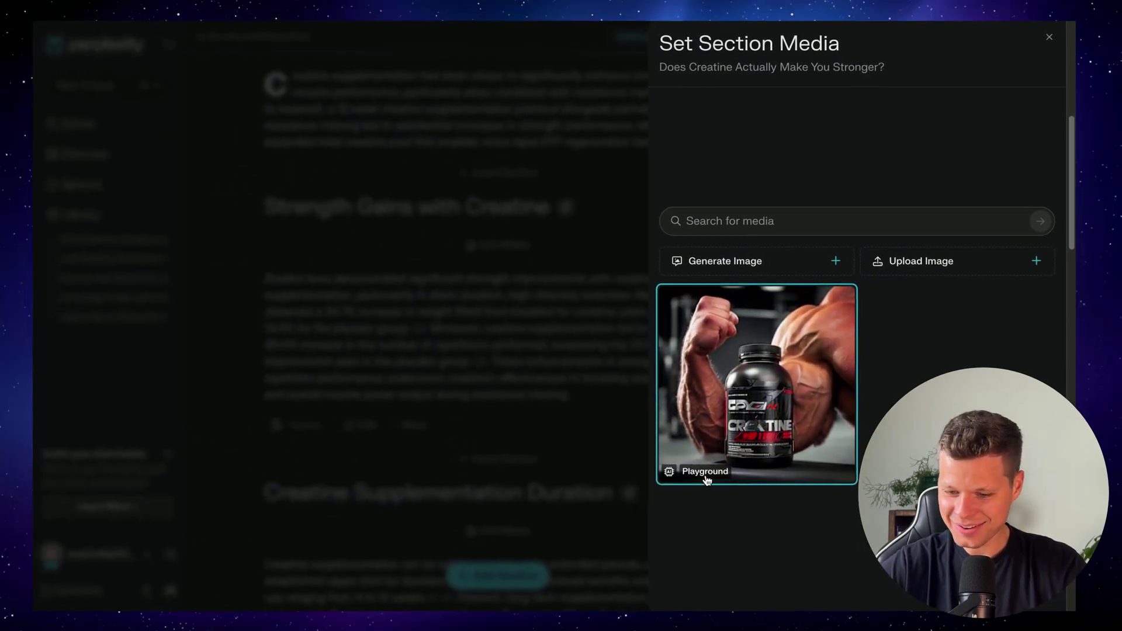
{"action": "left_click", "coordinate": [706, 480]}
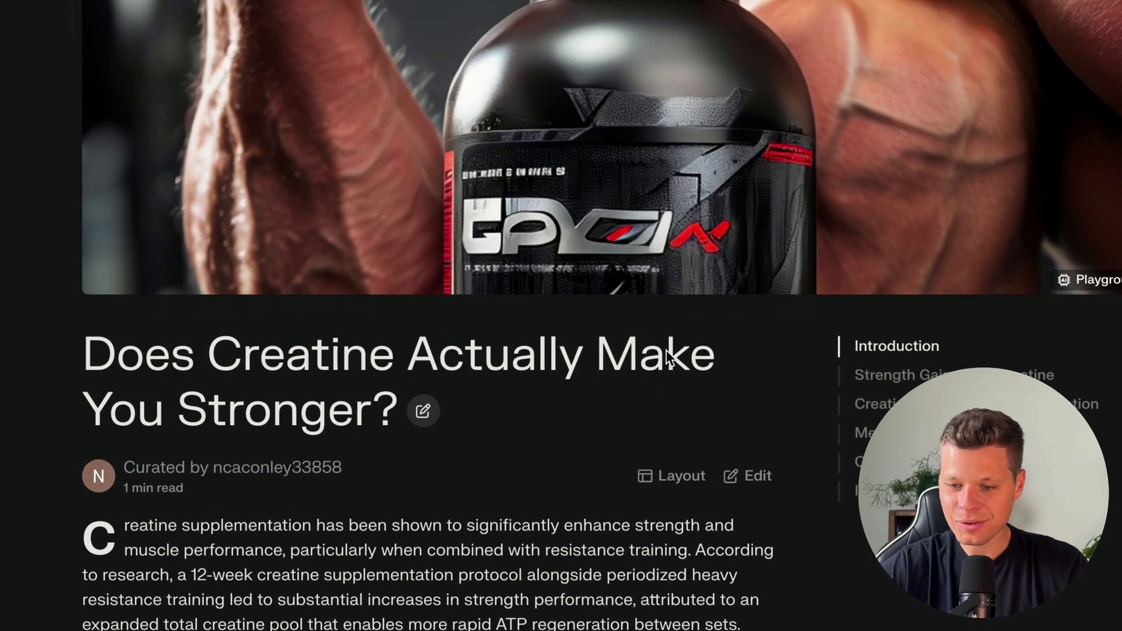
Step: Add a creatine energy diagram from mysportscience.com to the Strength Gains section
{"action": "scroll", "coordinate": [647, 156], "scroll_direction": "down", "scroll_amount": 10}
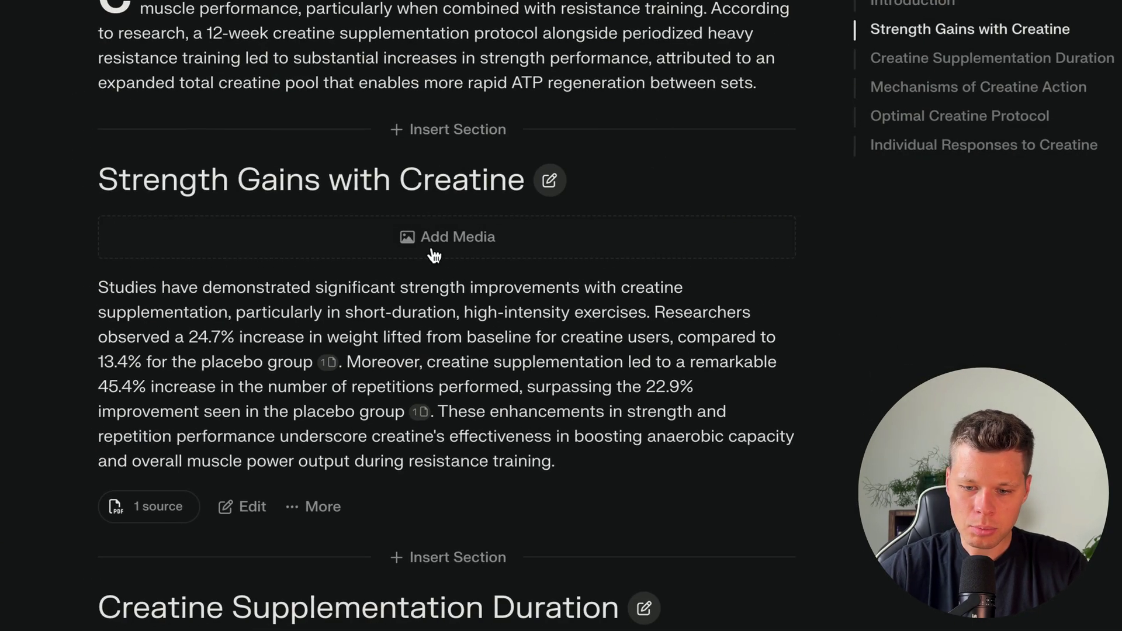
{"action": "left_click", "coordinate": [473, 240]}
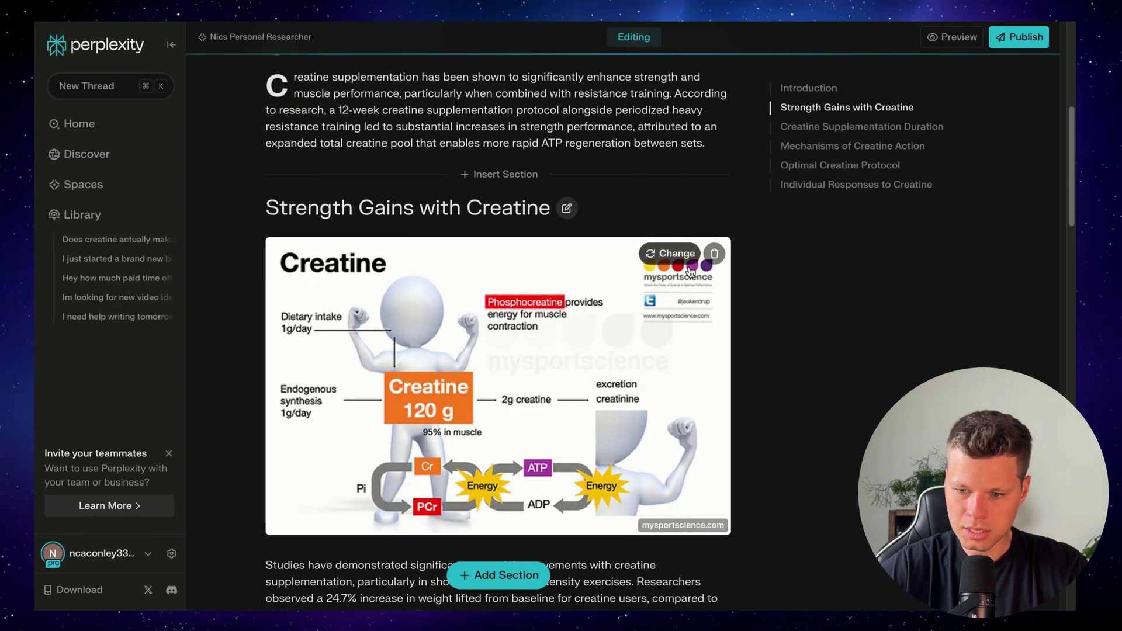
{"action": "scroll", "coordinate": [744, 308], "scroll_direction": "down", "scroll_amount": 9}
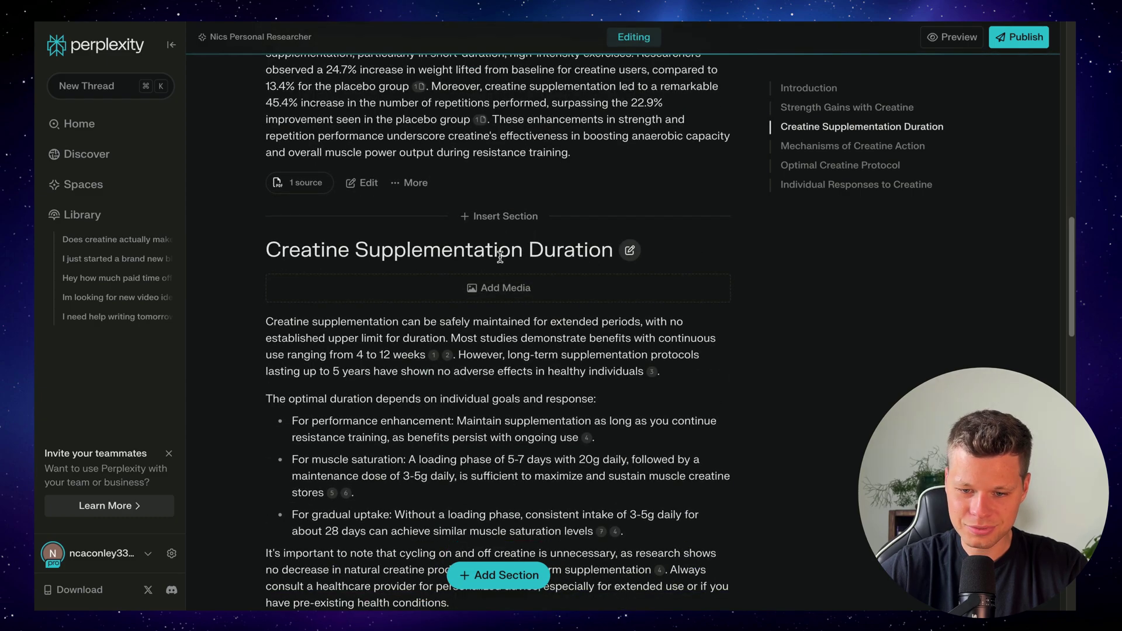
{"action": "scroll", "coordinate": [501, 257], "scroll_direction": "down", "scroll_amount": 15}
{"action": "scroll", "coordinate": [551, 334], "scroll_direction": "up", "scroll_amount": 20}
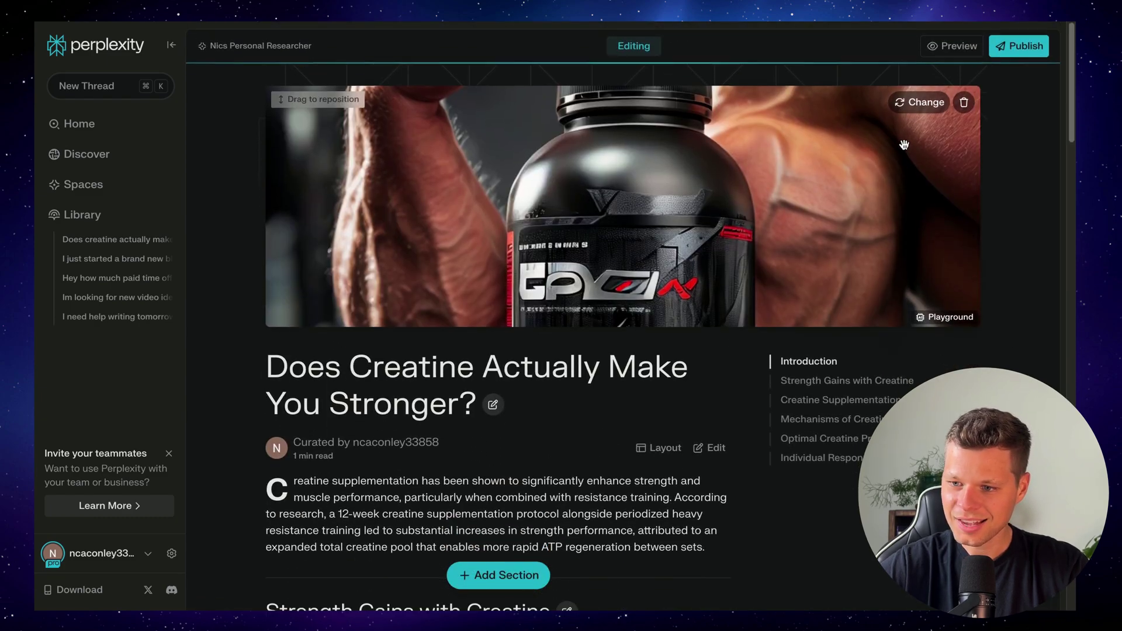
Step: Publish the creatine Page, copy its link, and open that link in a new tab
{"action": "left_click", "coordinate": [1020, 46]}
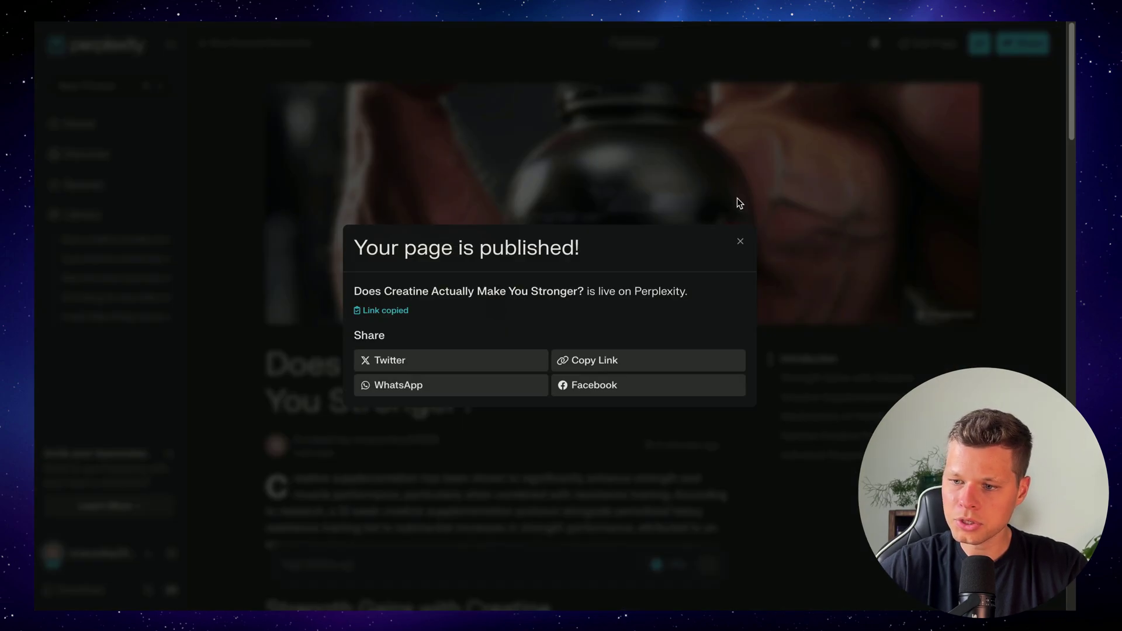
{"action": "left_click", "coordinate": [604, 365]}
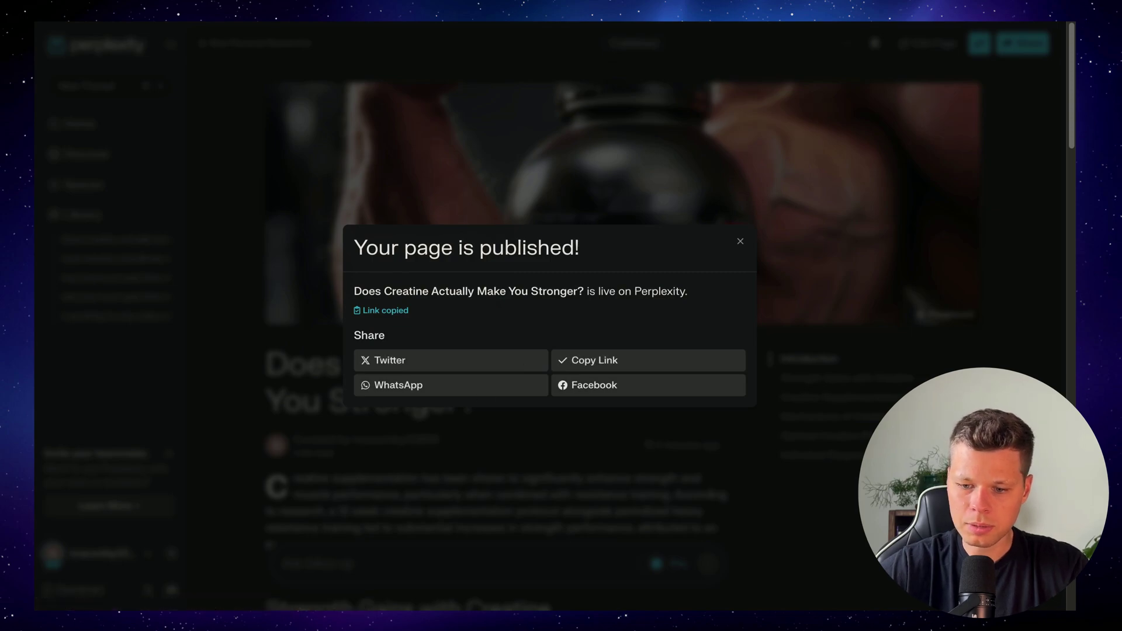
{"action": "key", "text": "super+t"}
{"action": "key", "text": "super+v"}
{"action": "key", "text": "Return"}
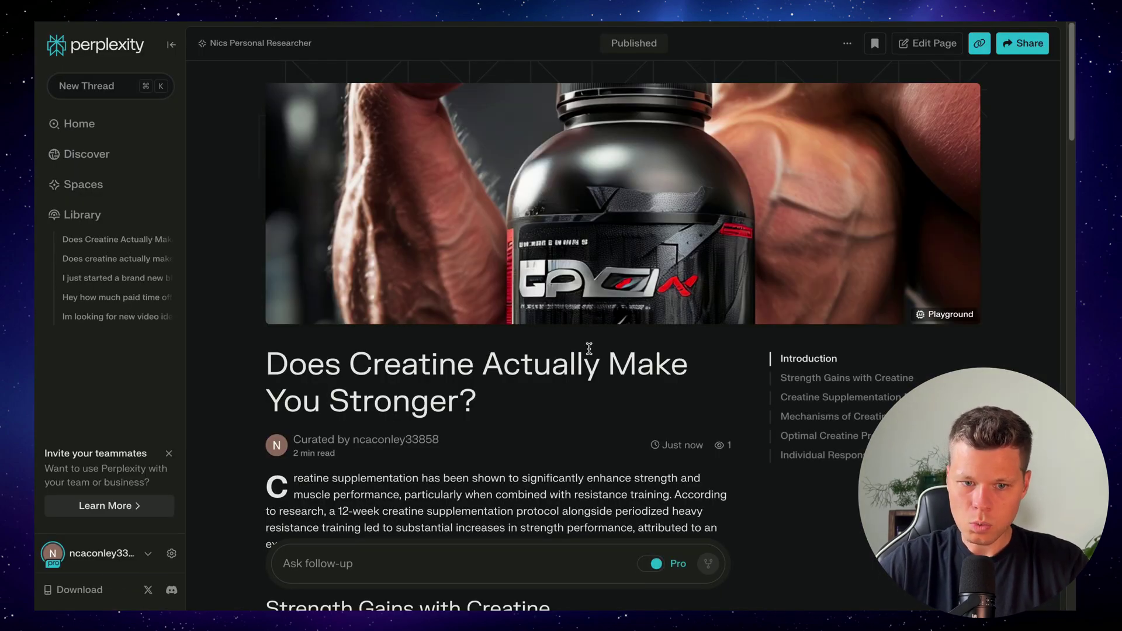
{"action": "scroll", "coordinate": [613, 363], "scroll_direction": "down", "scroll_amount": 4}
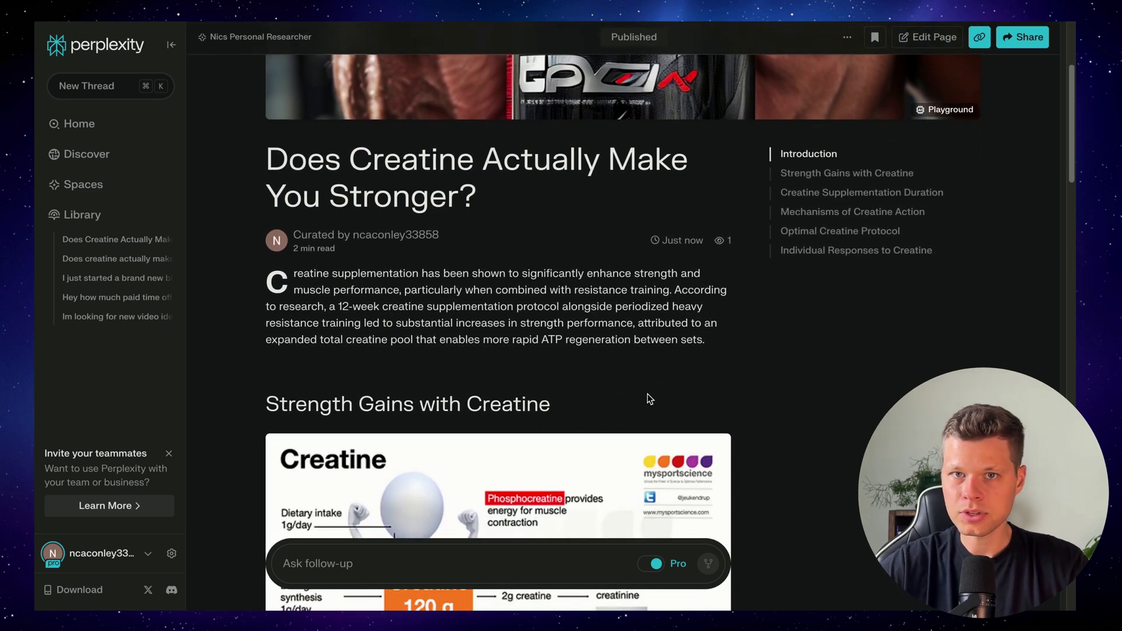
{"action": "scroll", "coordinate": [647, 398], "scroll_direction": "up", "scroll_amount": 2}
{"action": "scroll", "coordinate": [643, 409], "scroll_direction": "up", "scroll_amount": 2}
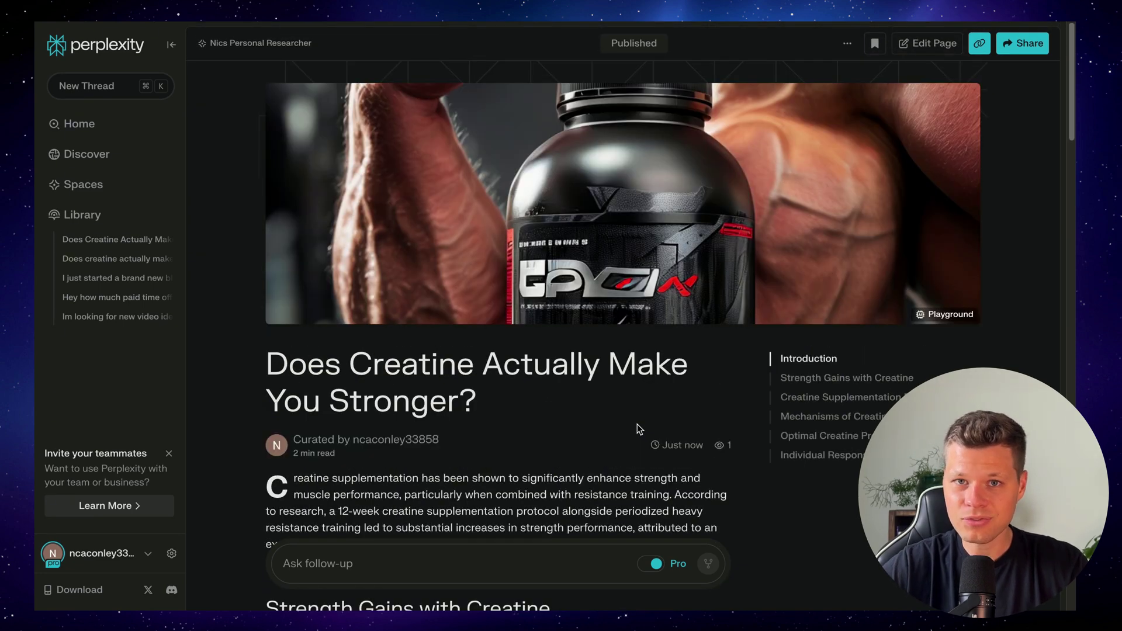